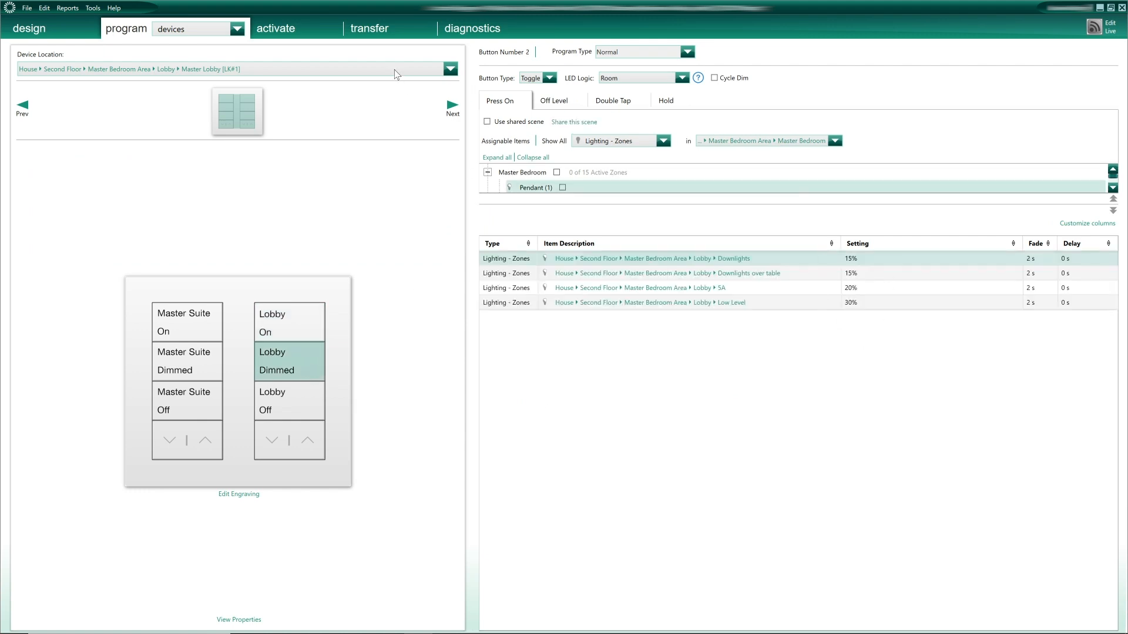
- Review the dimmed scenes on the Master Dressing, Bathroom, Shower and WC keypads
left_click(450, 69)
left_click(387, 210)
left_click(300, 369)
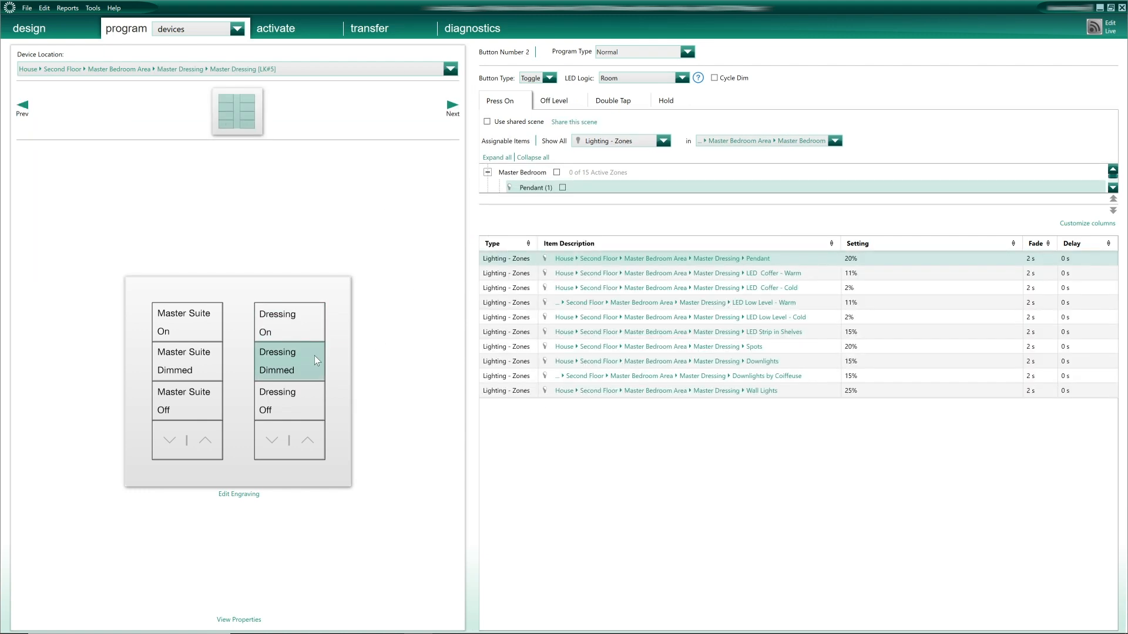
left_click(450, 68)
left_click(394, 224)
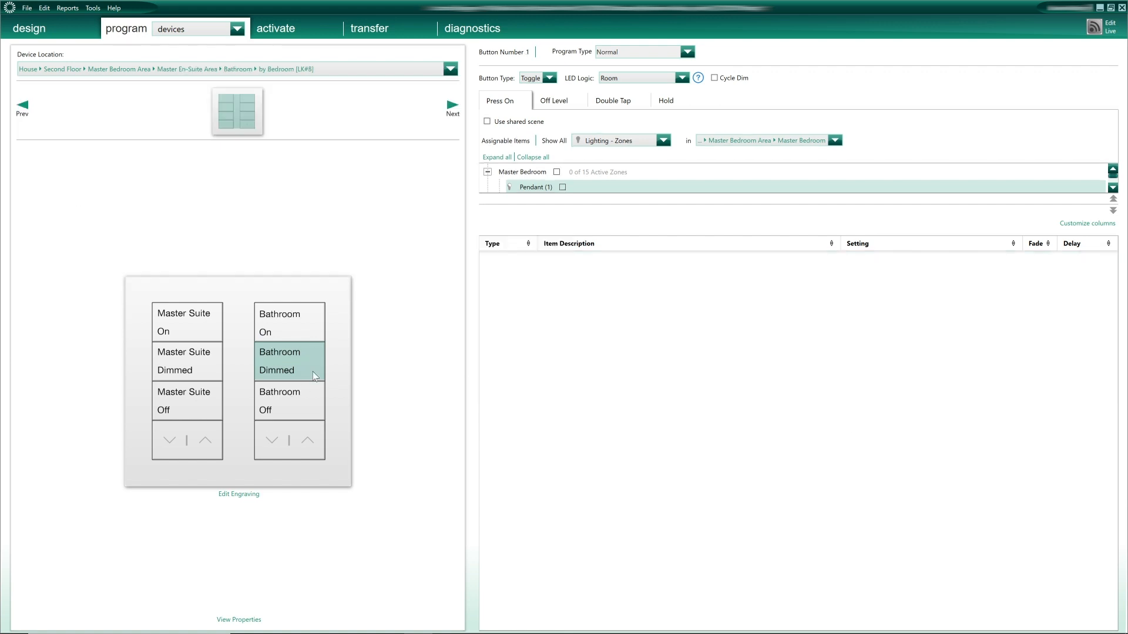
left_click(263, 354)
left_click(450, 69)
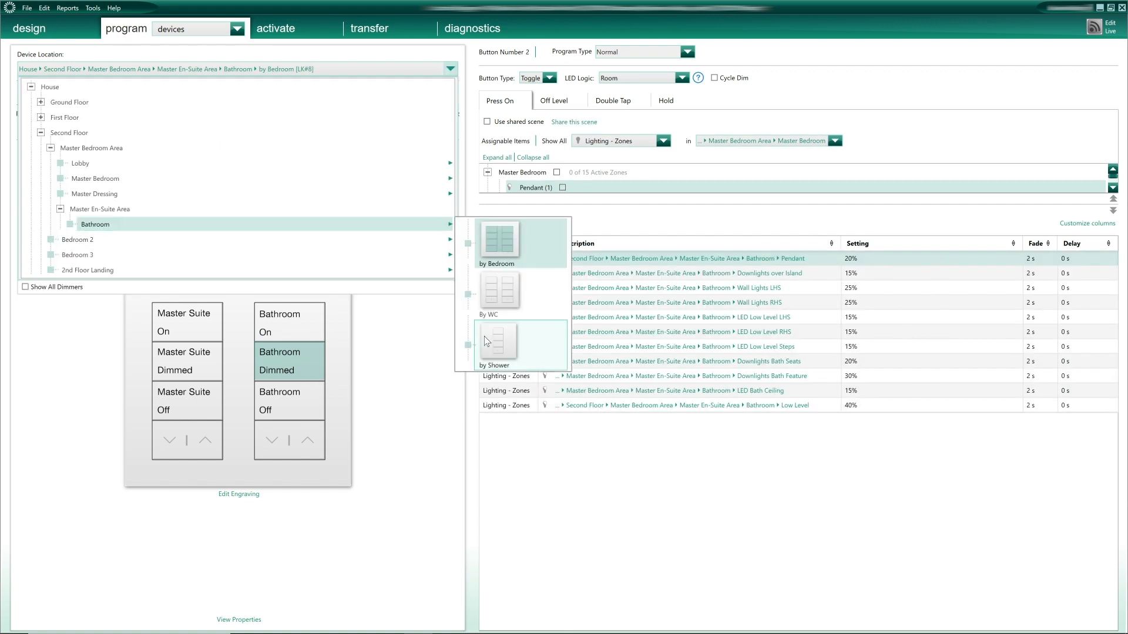
left_click(483, 336)
left_click(450, 69)
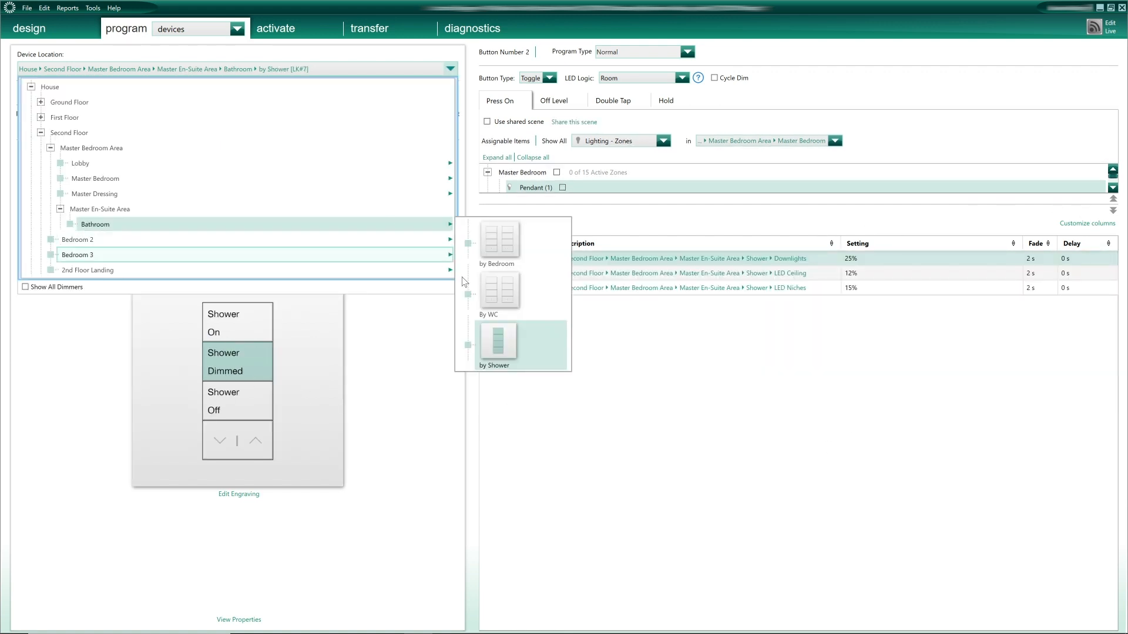
left_click(483, 282)
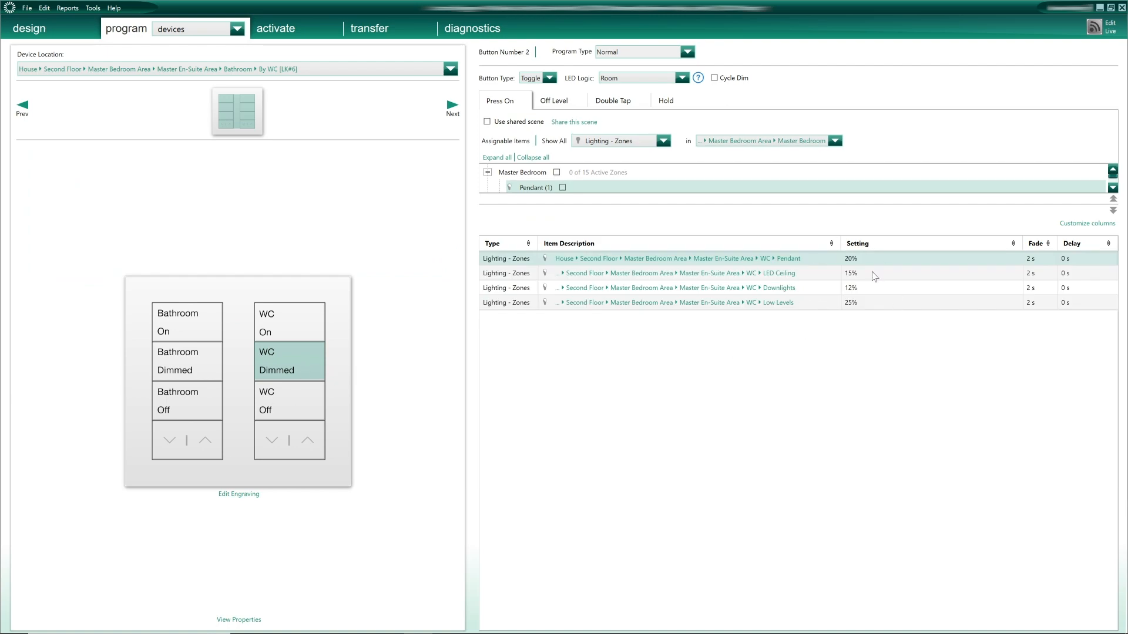
- Load the Master Bedroom Entry [LK#2] keypad from the Device Location tree
left_click(341, 69)
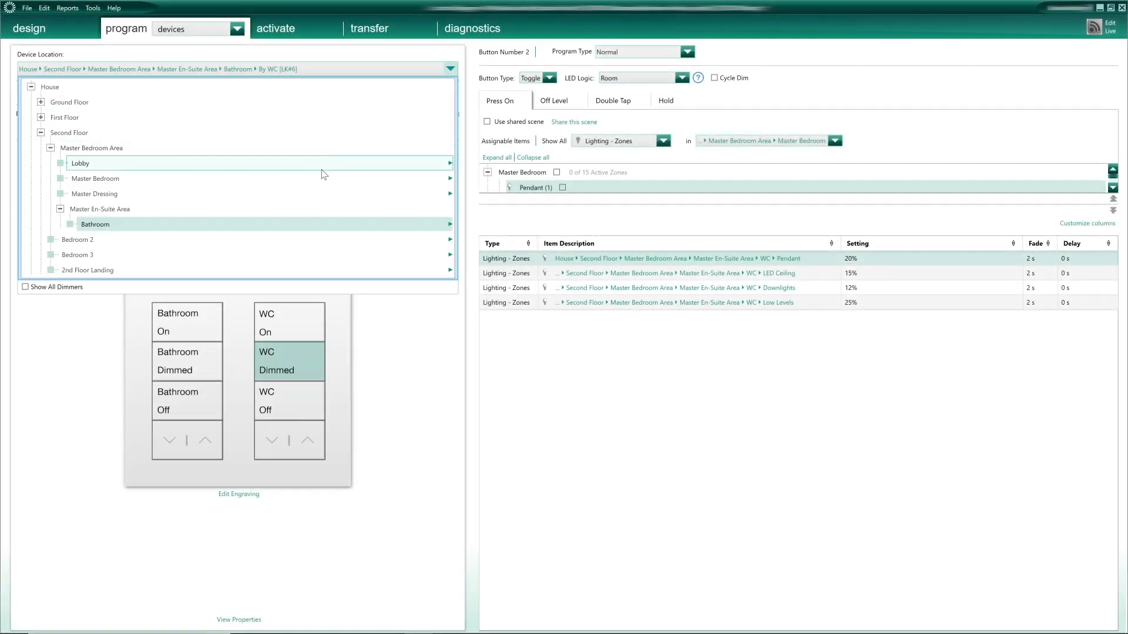
mouse_move(450, 177)
left_click(487, 196)
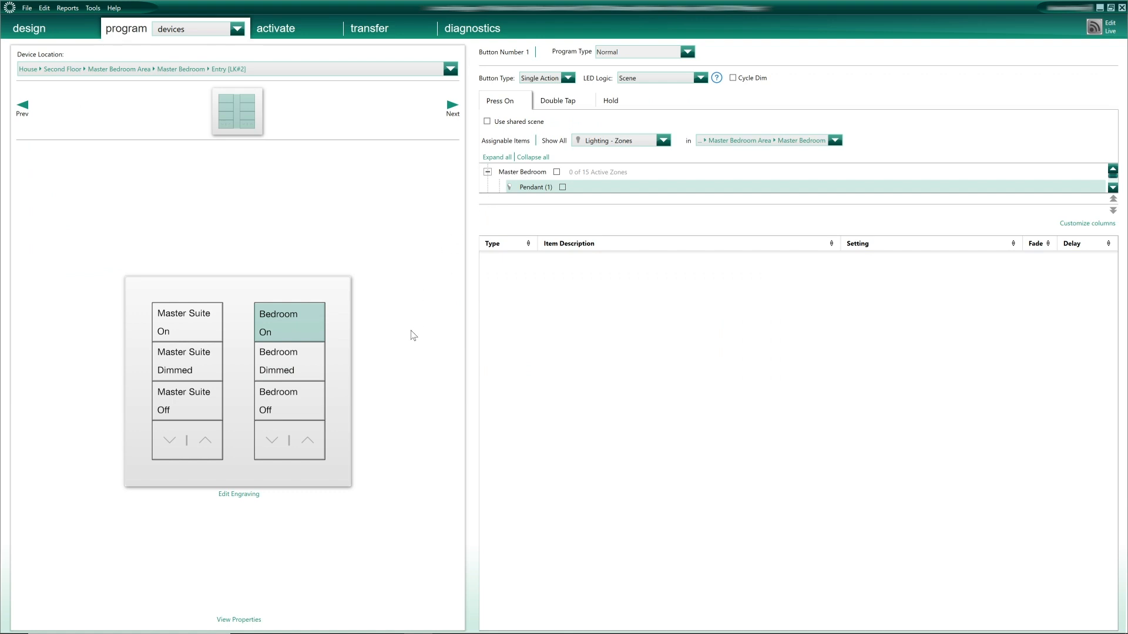
- On Master Suite Dimmed, add Pendant 20%, coffers Warm 11%/Cold 2% and the three downlight zones at 15%
left_click(199, 361)
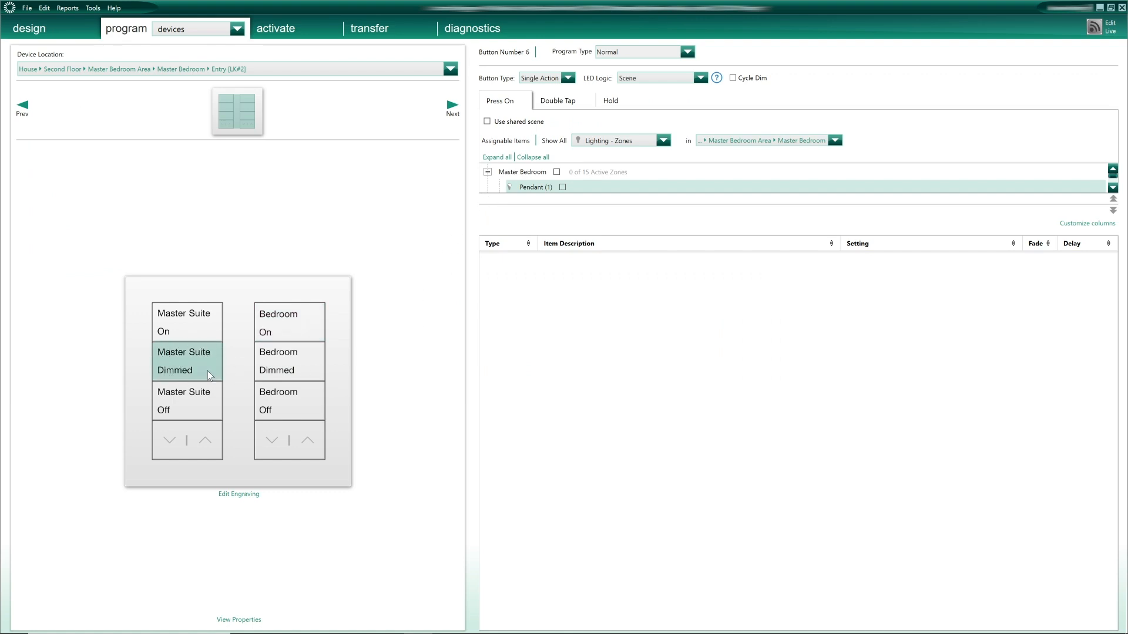
left_click(757, 141)
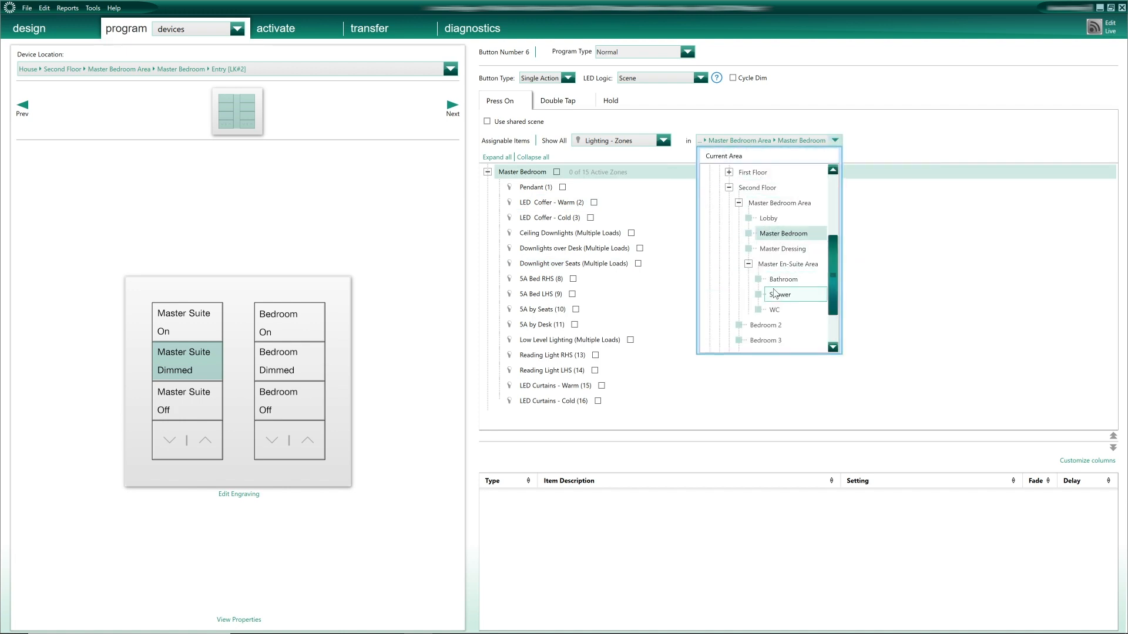
left_click(771, 235)
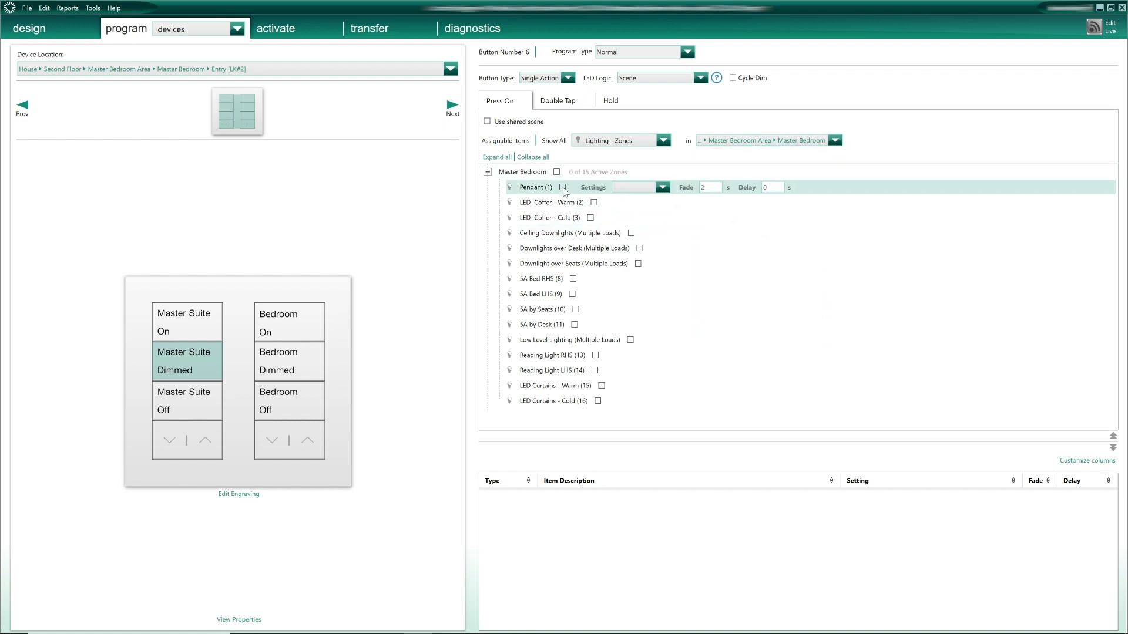
left_click(563, 187)
left_click(598, 203)
type("11")
left_click(590, 218)
left_click_drag(664, 218, 644, 217)
type("2")
left_click(631, 233)
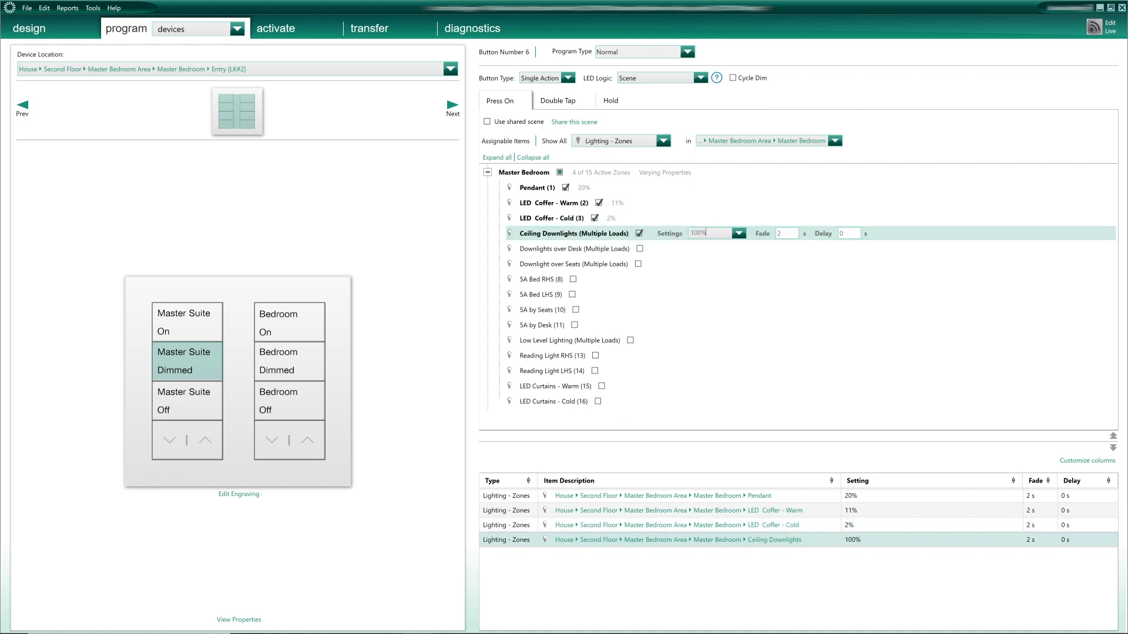
type("15")
left_click(640, 249)
type("15")
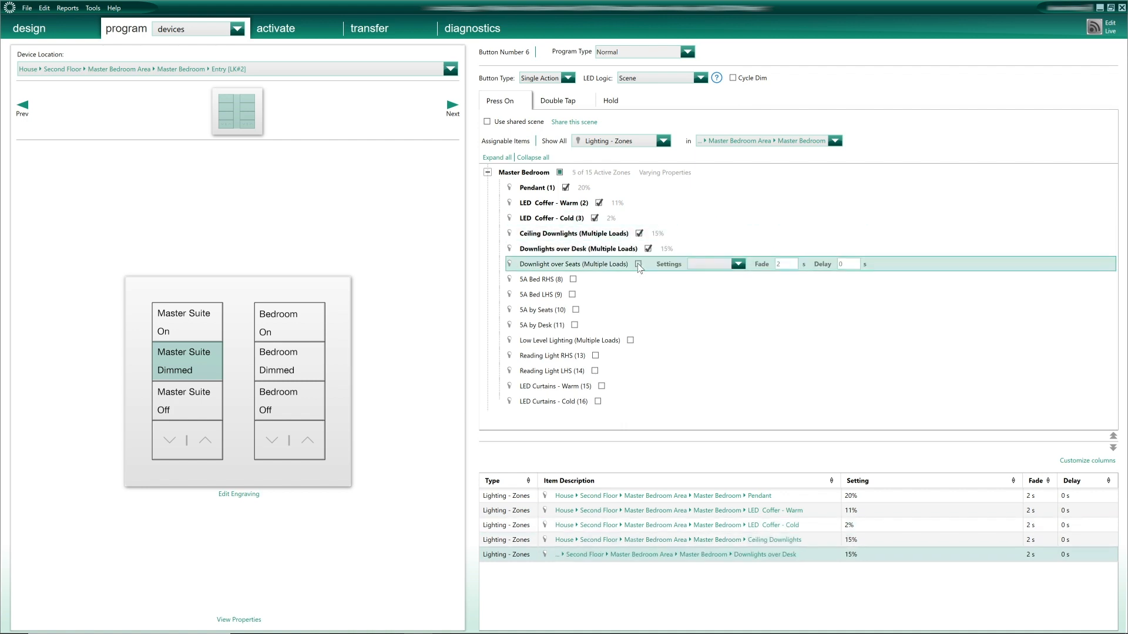
left_click(638, 264)
type("15")
- Add the four SA zones at 20%, Low Level Lighting 15%, reading lights 30%, and curtains Warm 11%/Cold 2%
left_click(576, 279)
type("20")
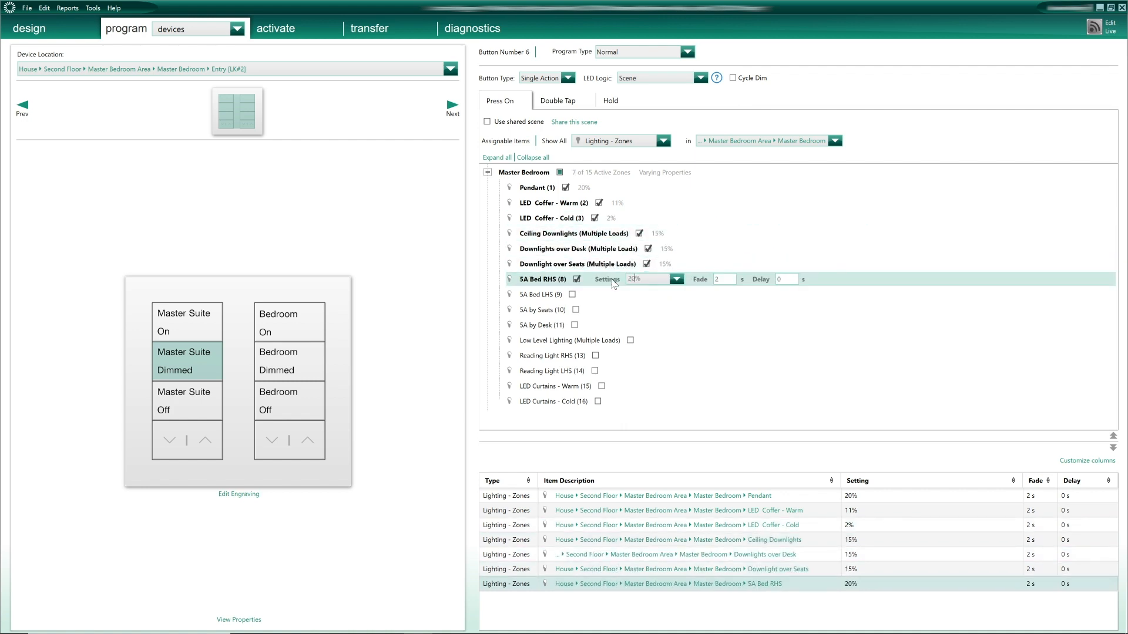
type("0")
left_click(572, 294)
type("20")
left_click(576, 309)
type("20")
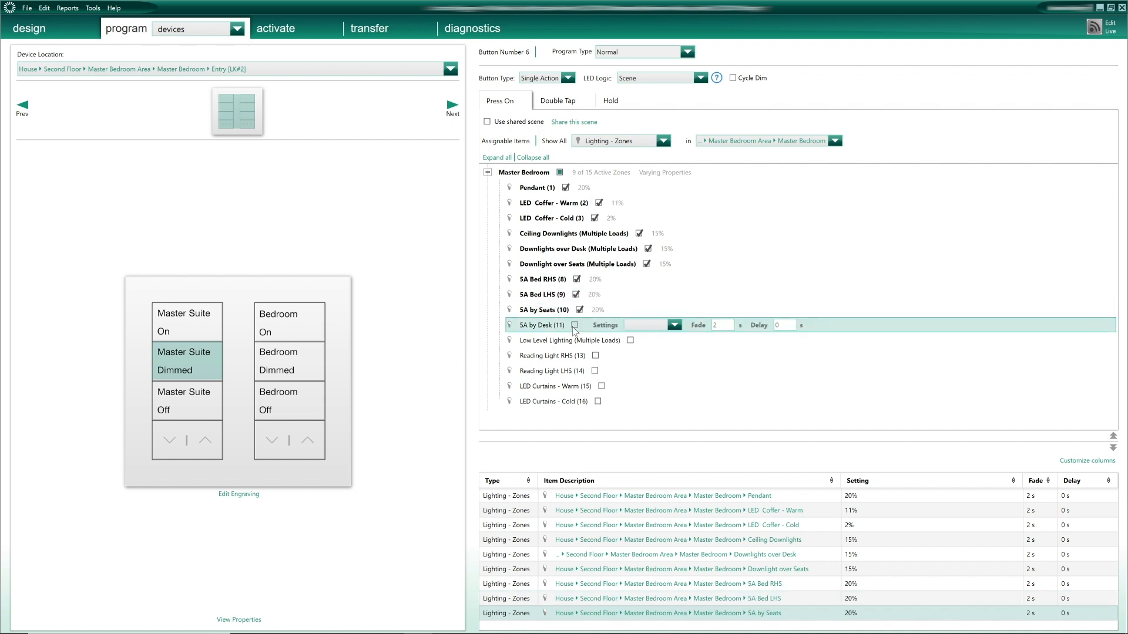
left_click(574, 325)
type("20")
left_click(630, 340)
type("15")
left_click(595, 355)
type("30")
left_click(594, 371)
type("30")
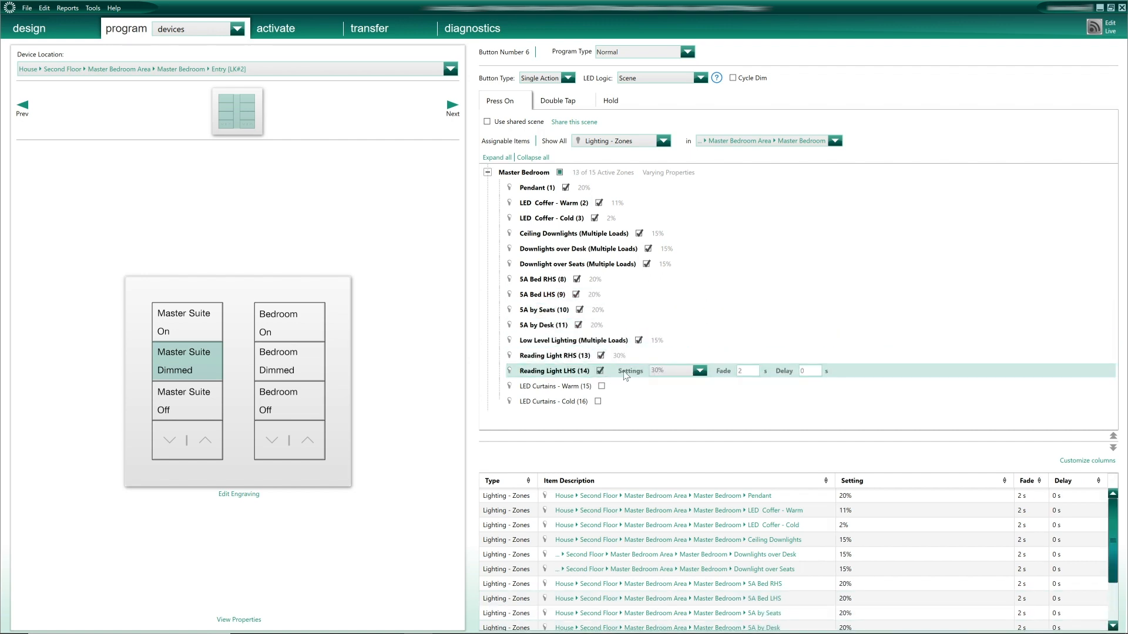
left_click(601, 386)
type("11")
left_click(598, 402)
type("2")
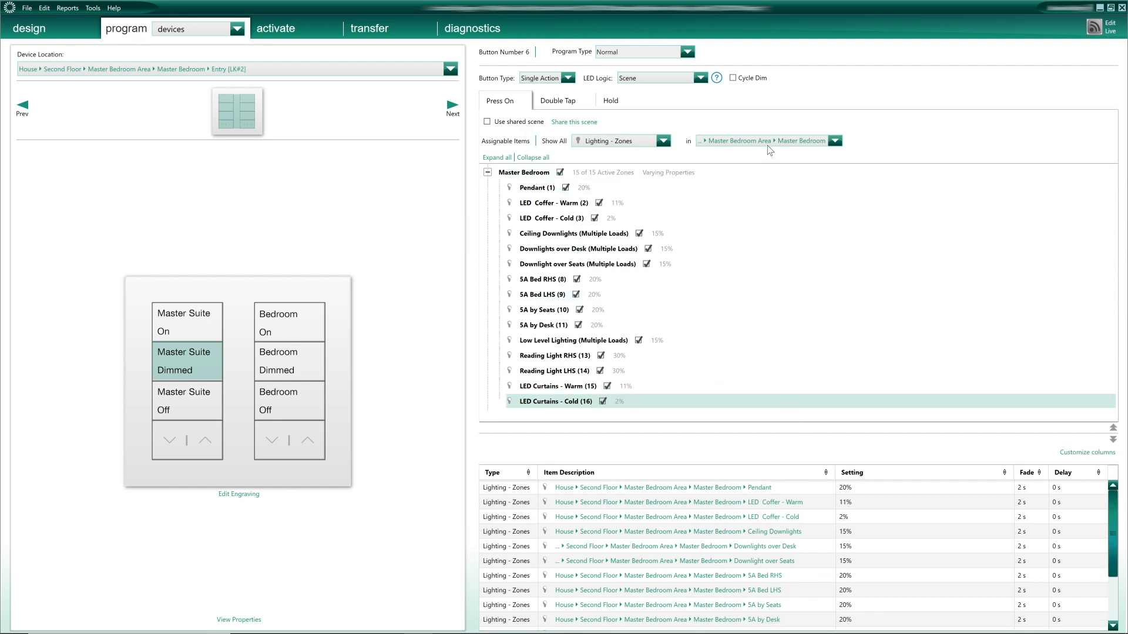
left_click(768, 141)
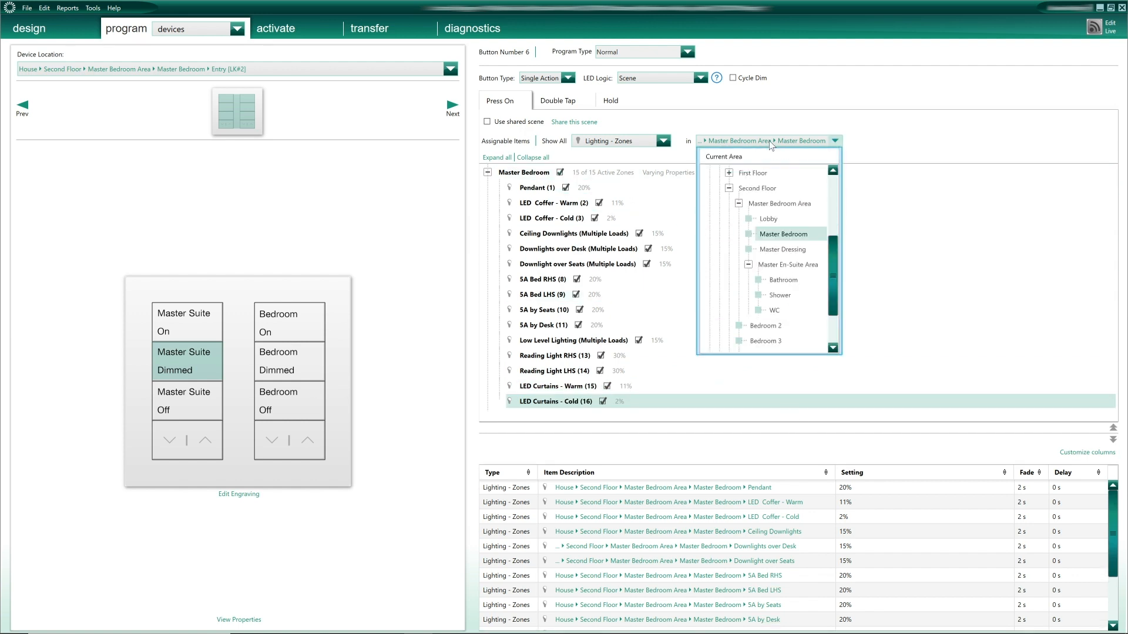
- Add all the Lobby and Master Dressing zones to the scene
left_click(763, 219)
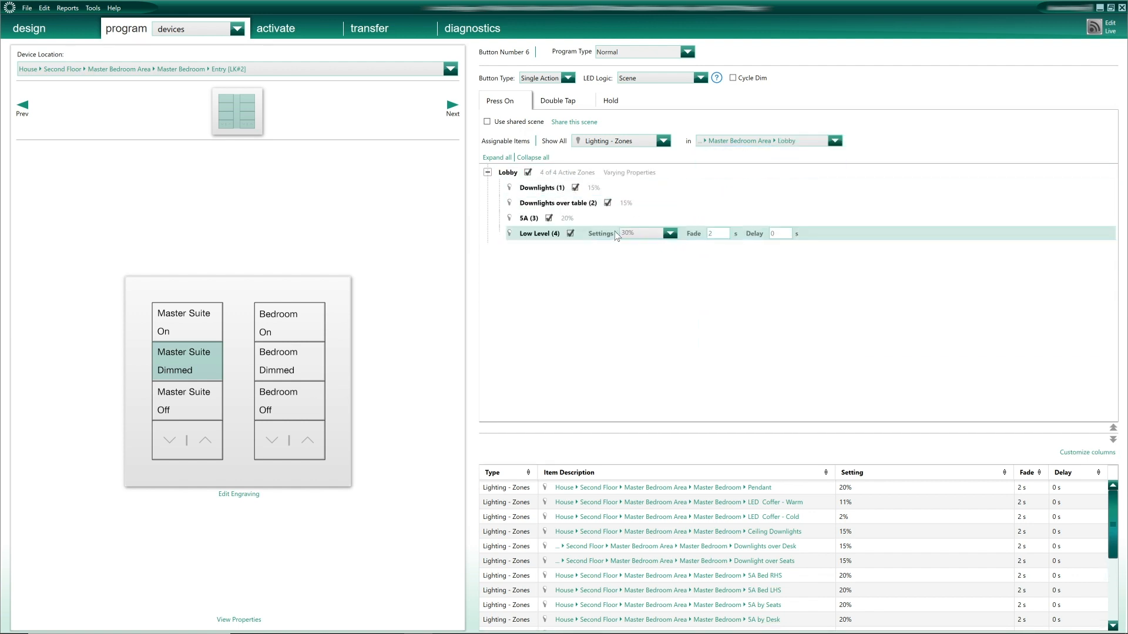
left_click(768, 140)
left_click(782, 250)
left_click(564, 188)
left_click(602, 233)
left_click(576, 325)
left_click(768, 141)
- Add the Bathroom zones, including Pendant and Low Level, and all Shower zones
left_click(783, 280)
left_click(565, 188)
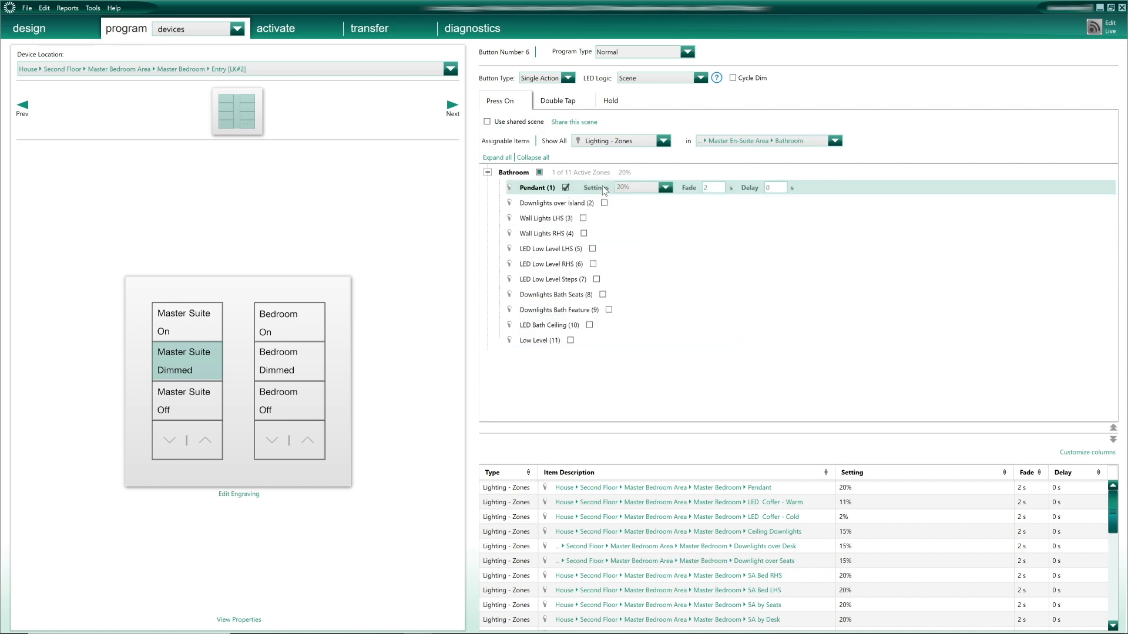
left_click(604, 202)
left_click(582, 218)
left_click(569, 340)
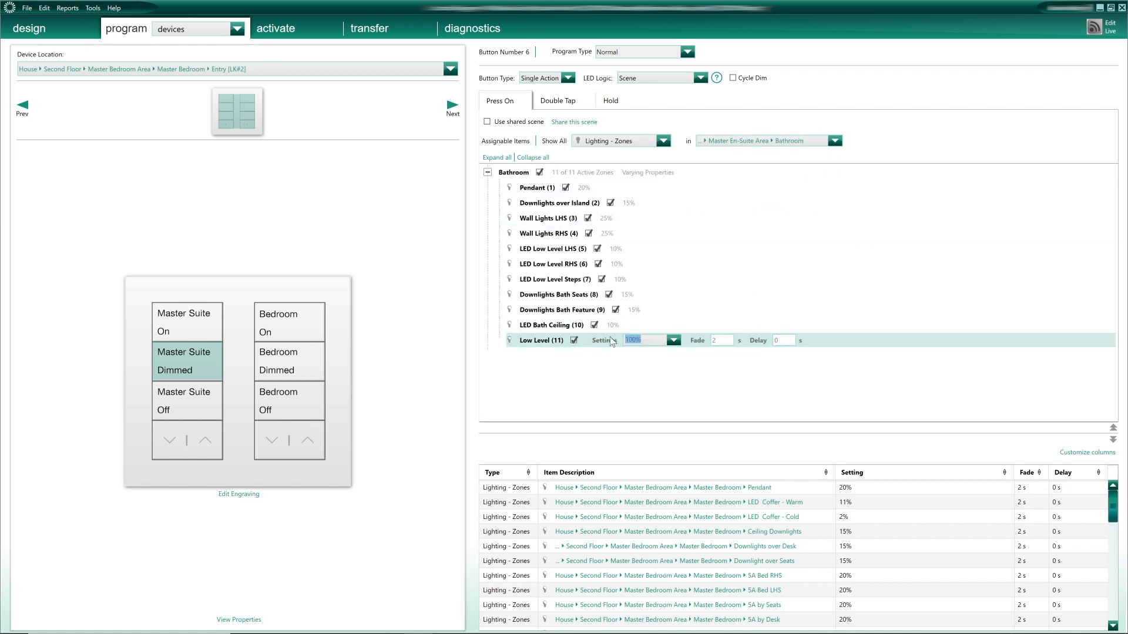
left_click(834, 141)
left_click(784, 297)
left_click(571, 188)
left_click(572, 203)
left_click(571, 219)
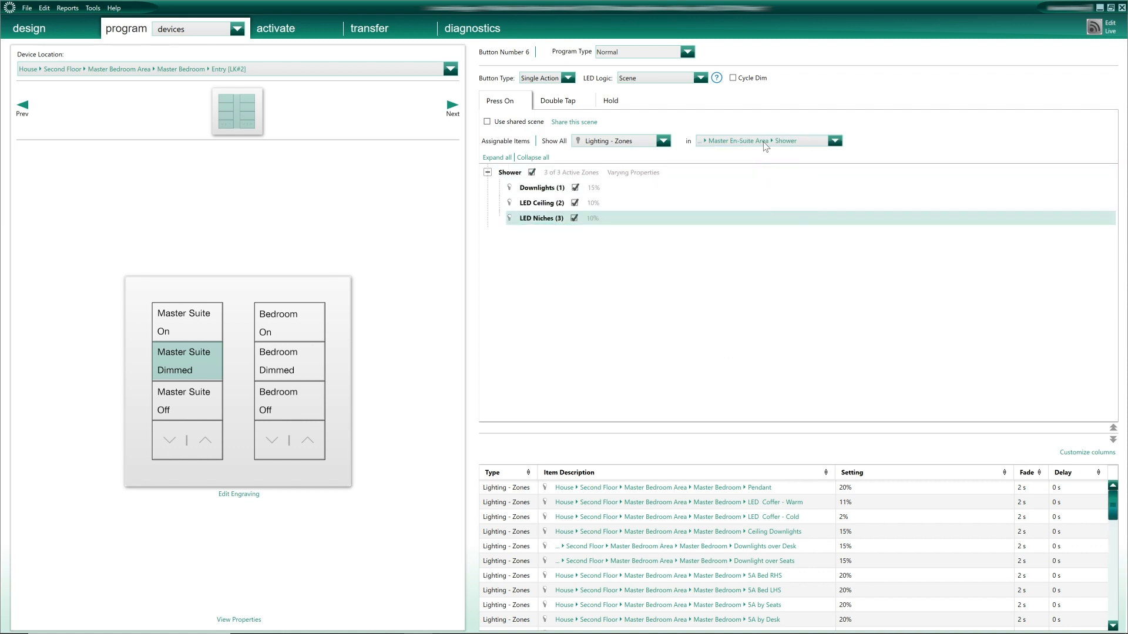
- Add the WC Pendant, LED Ceiling, Downlights and Low Levels zones, then enlarge the zone list
left_click(767, 141)
left_click(763, 311)
left_click(566, 188)
left_click(573, 204)
left_click(571, 219)
left_click(569, 234)
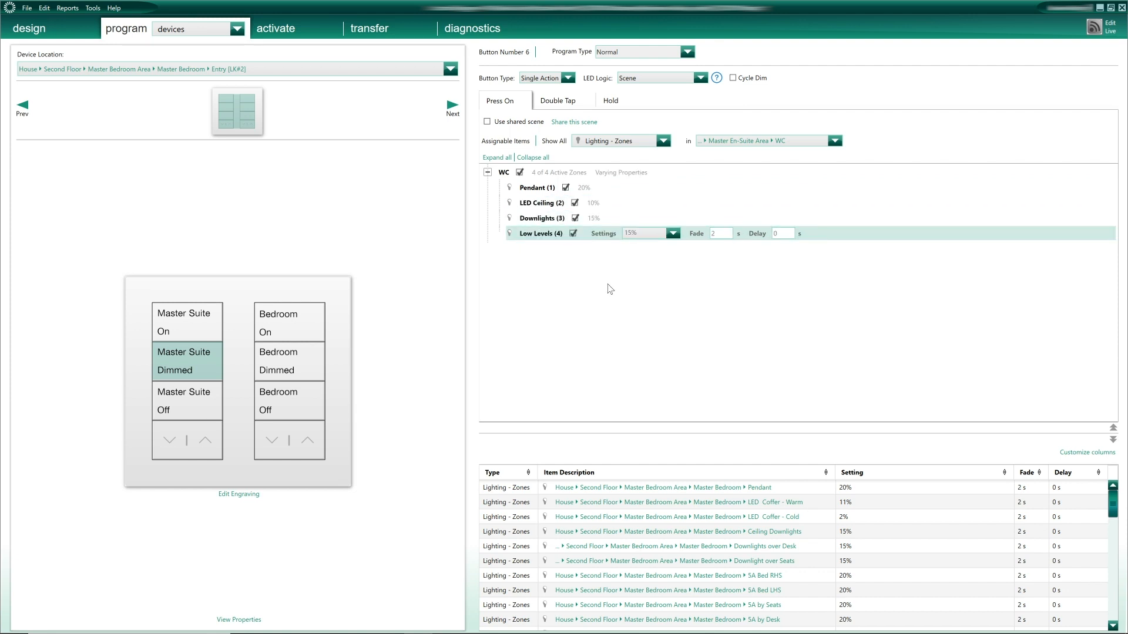
left_click_drag(760, 434, 751, 197)
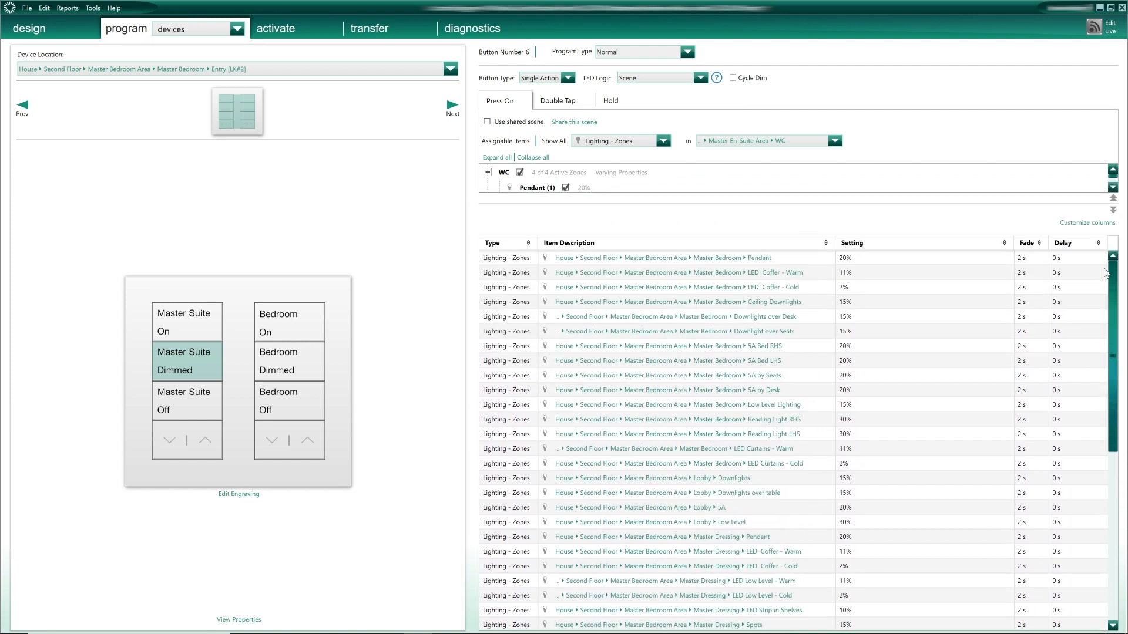
- Widen the zone table and view Master Suite Dimmed on the Master Lobby keypad
left_click_drag(1121, 314, 836, 277)
left_click(234, 67)
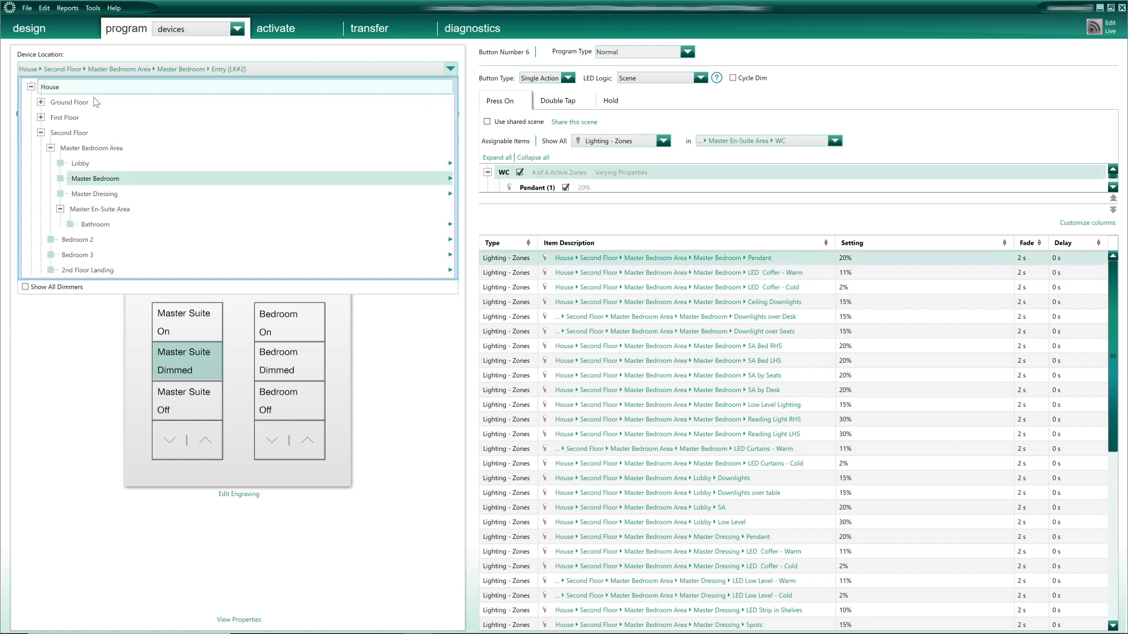
left_click(87, 164)
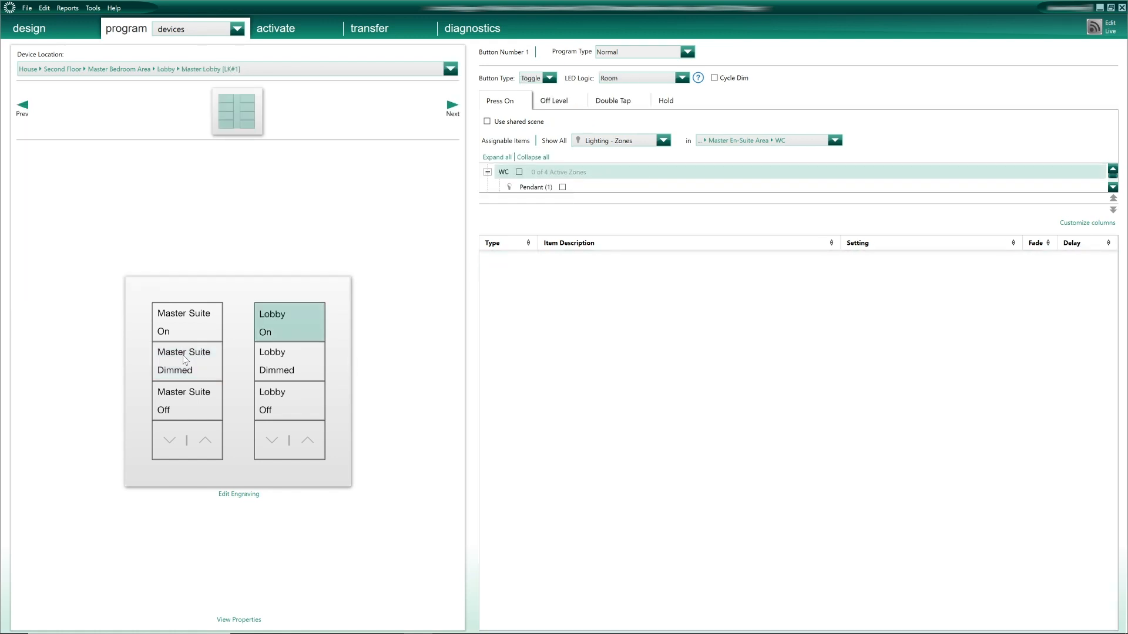
left_click(184, 356)
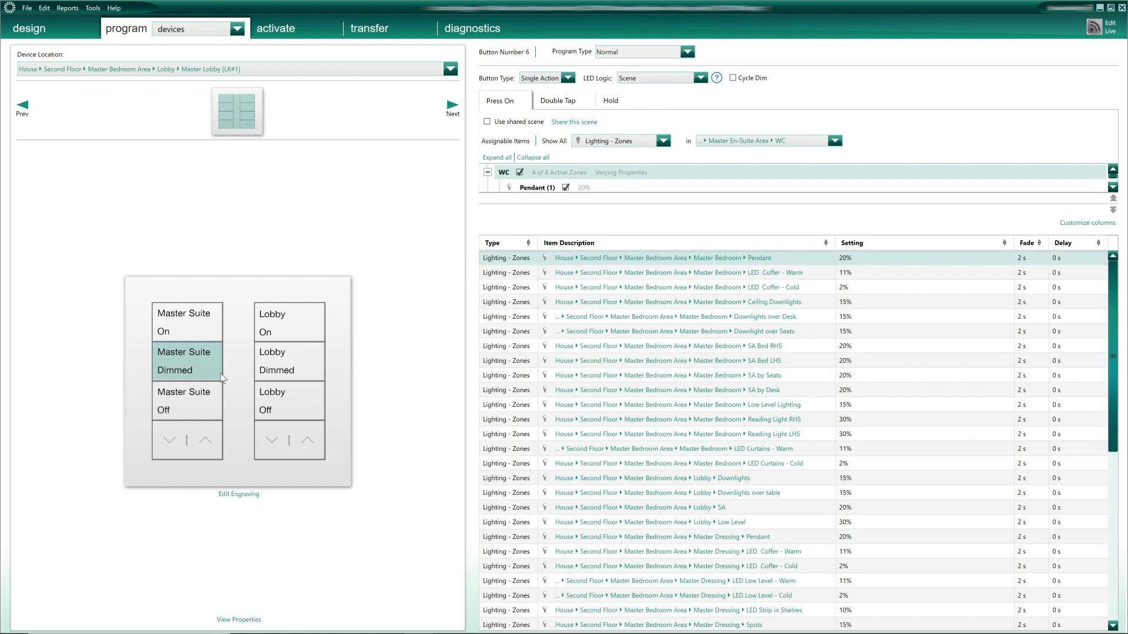
- Check Master Suite Dimmed on the Master Dressing keypad, scrolling through its full zone list
left_click(409, 69)
mouse_move(105, 199)
left_click(224, 200)
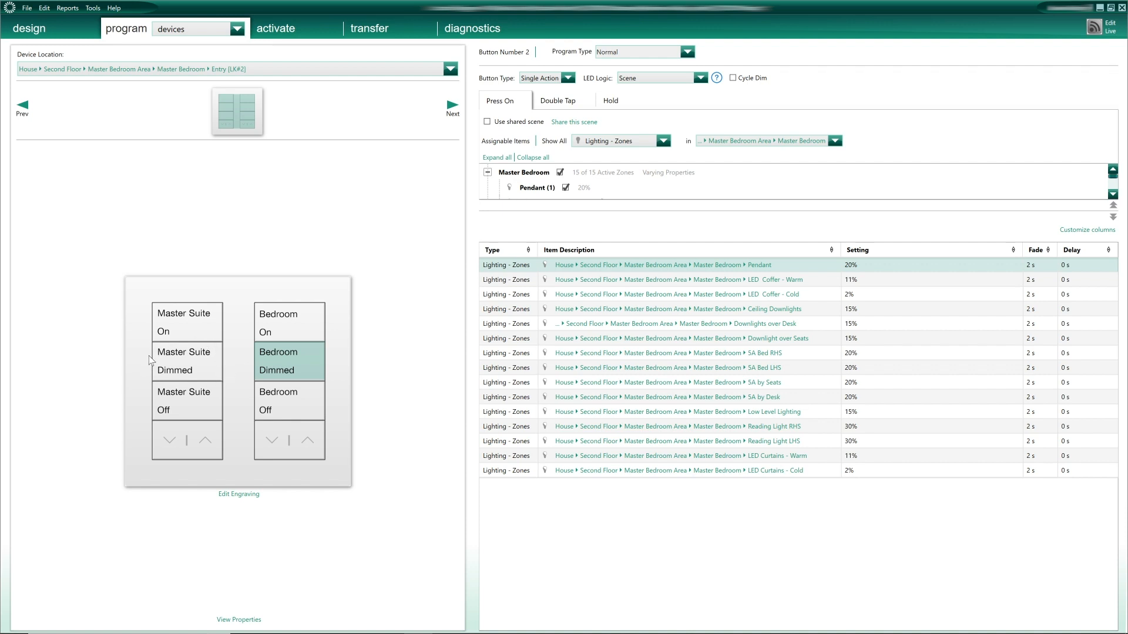
left_click(188, 354)
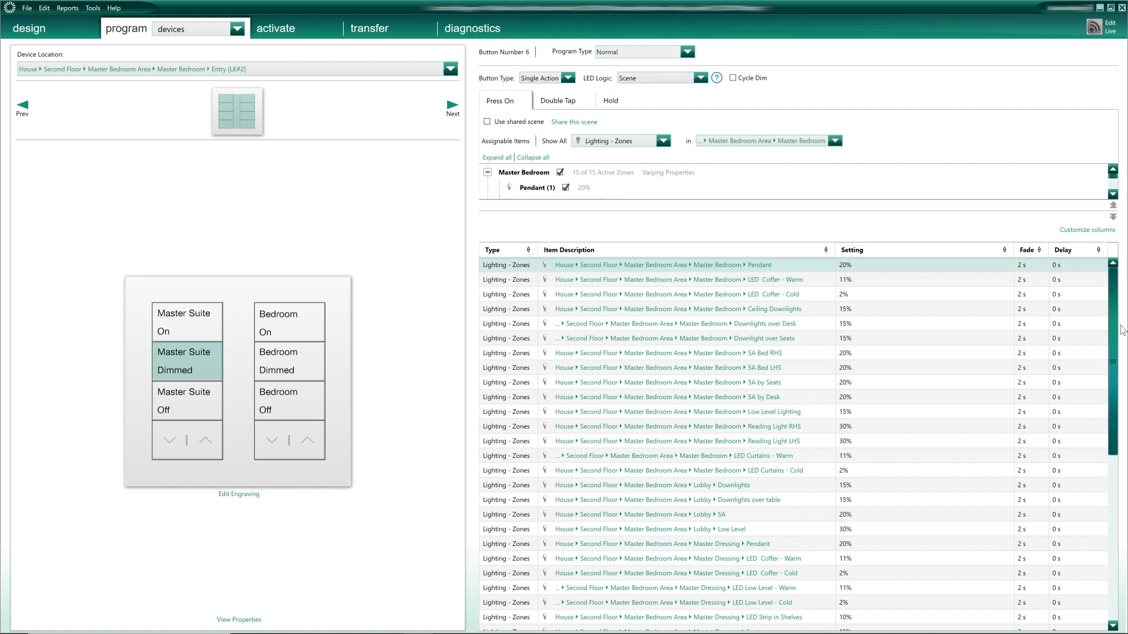
scroll(1116, 349, "down", 1)
left_click_drag(1118, 350, 1111, 521)
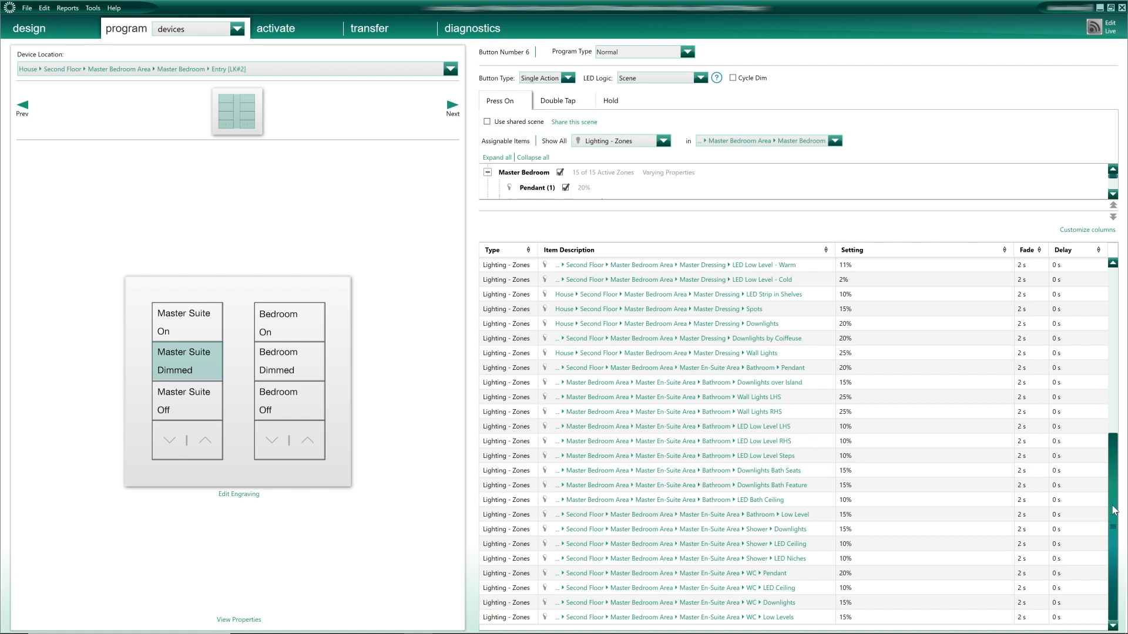
left_click_drag(1115, 475, 1115, 306)
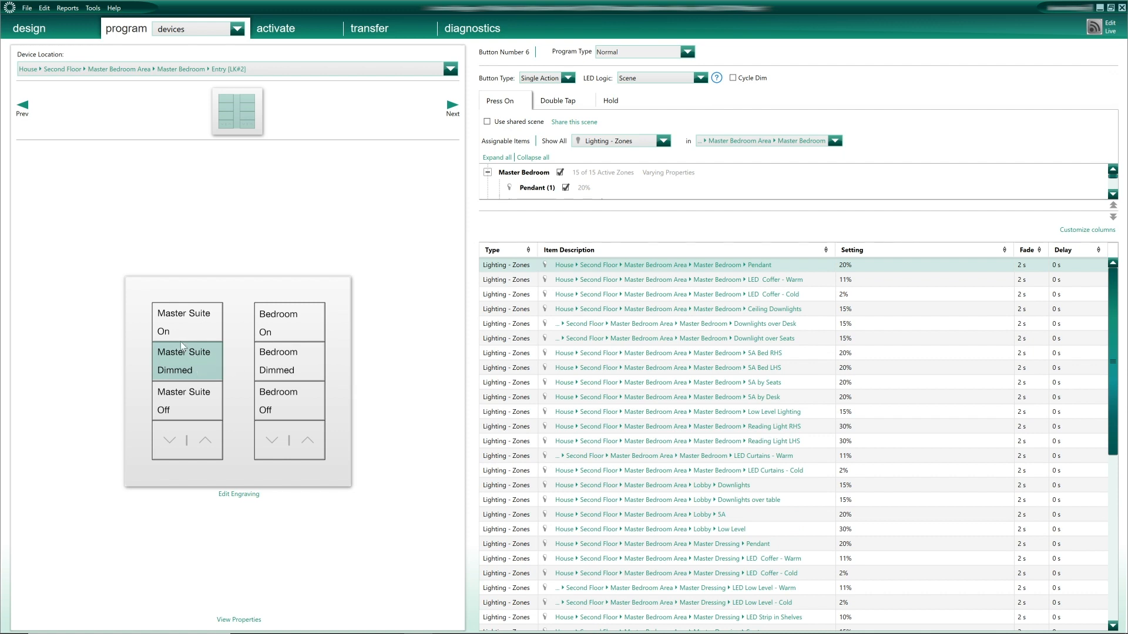
- Set Bedroom Dimmed to Pendant 30%, LED Coffer - Warm 7% and LED Coffer - Cold 0%
left_click(289, 374)
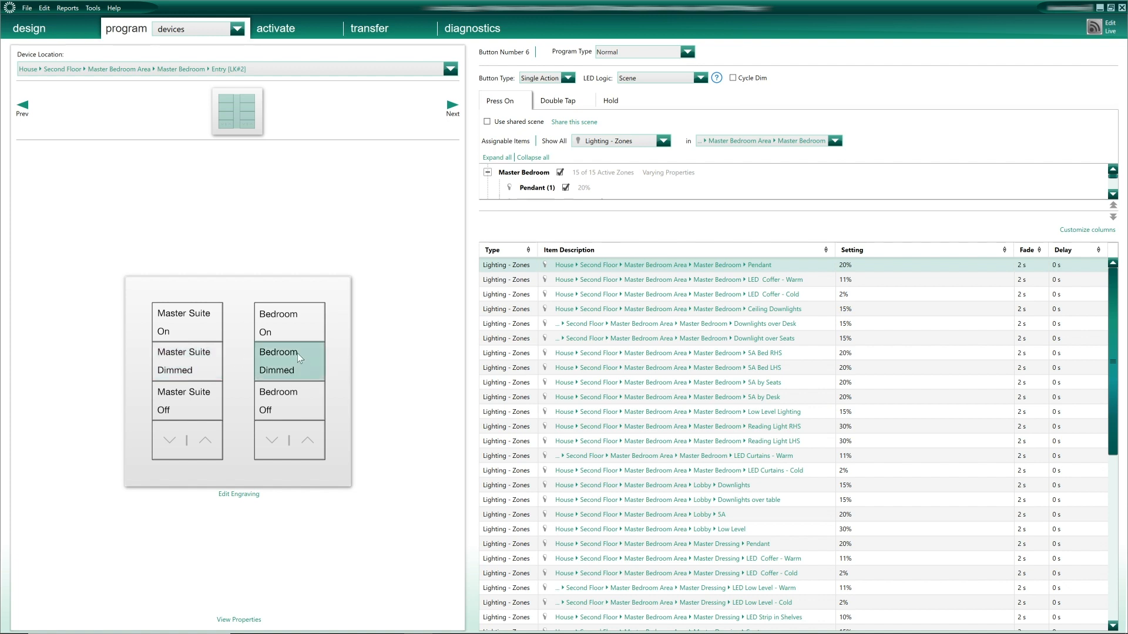
left_click(851, 266)
type("30")
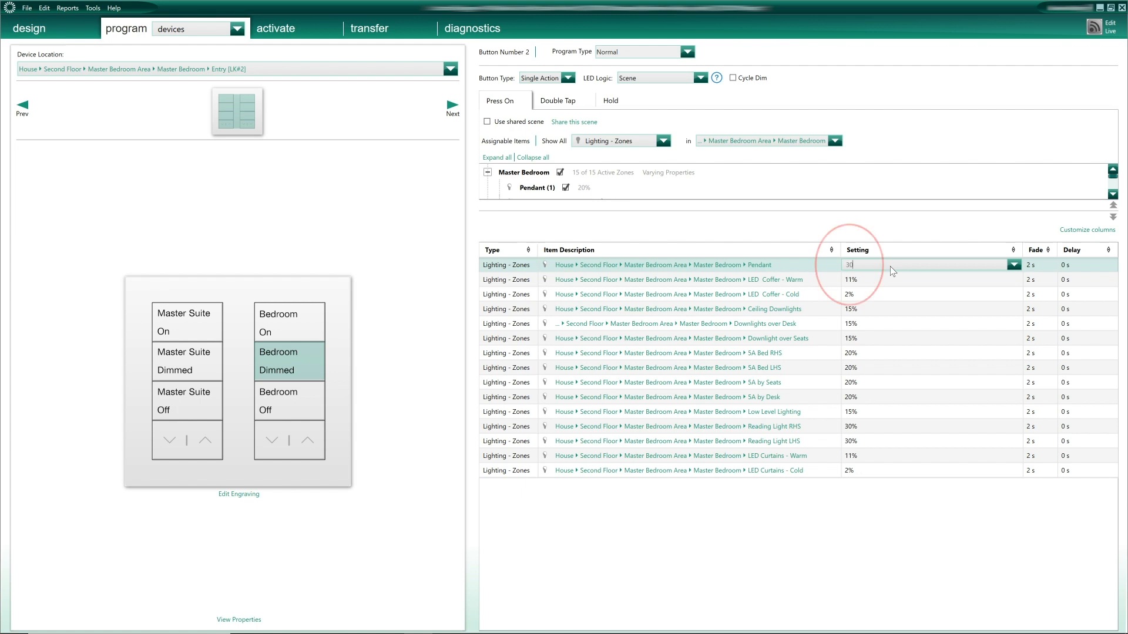
key("Return")
type("7")
key("Return")
type("0")
key("Return")
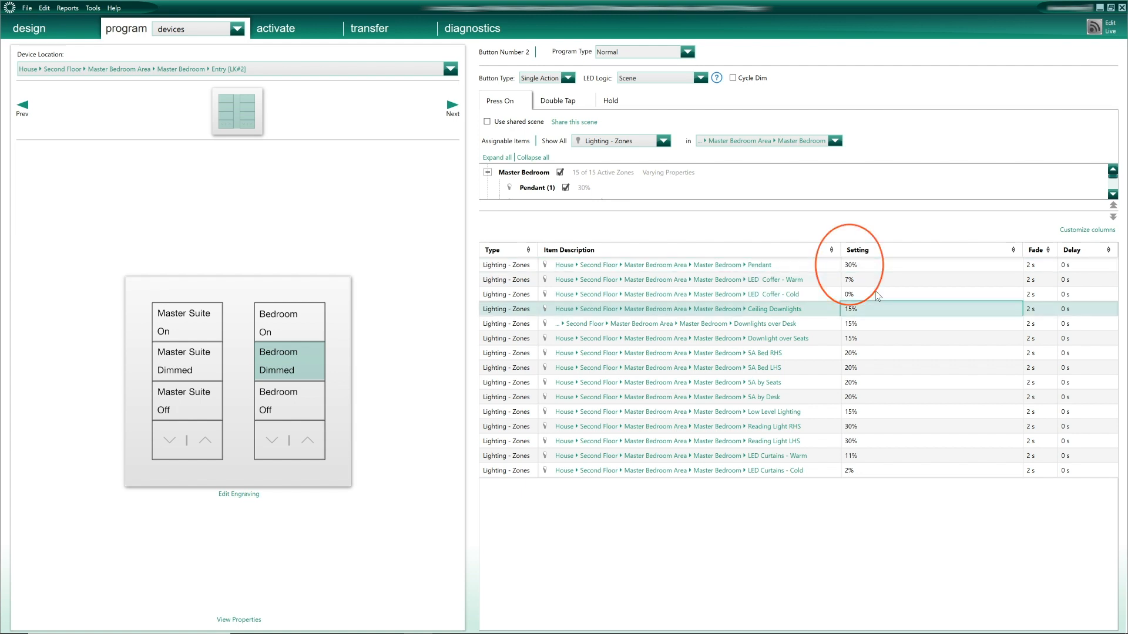
left_click(866, 266)
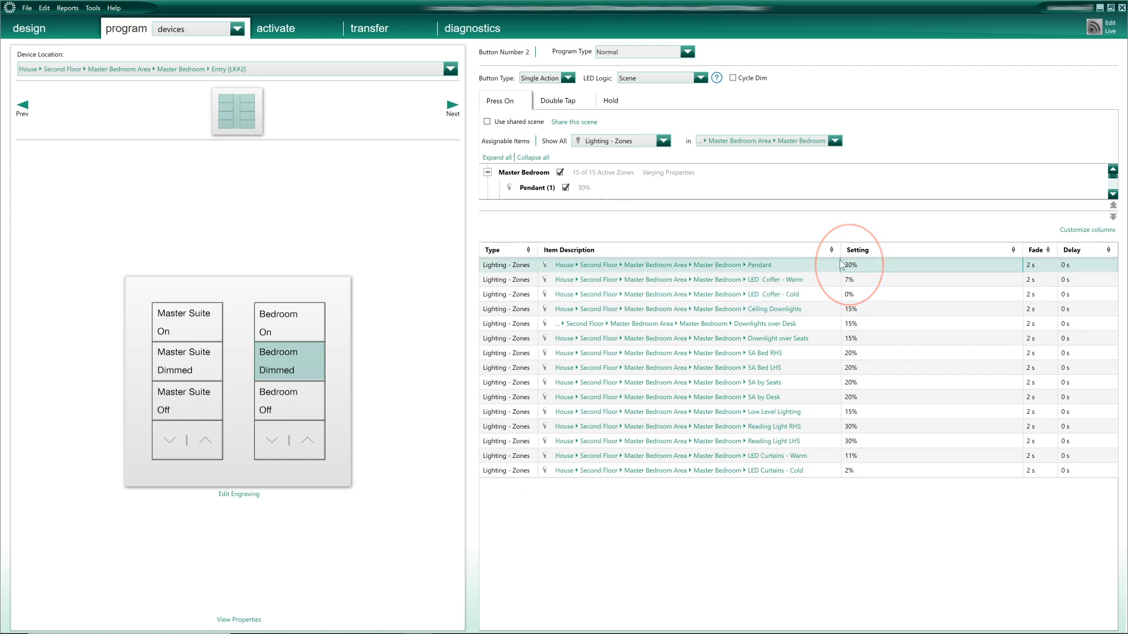
left_click(209, 354)
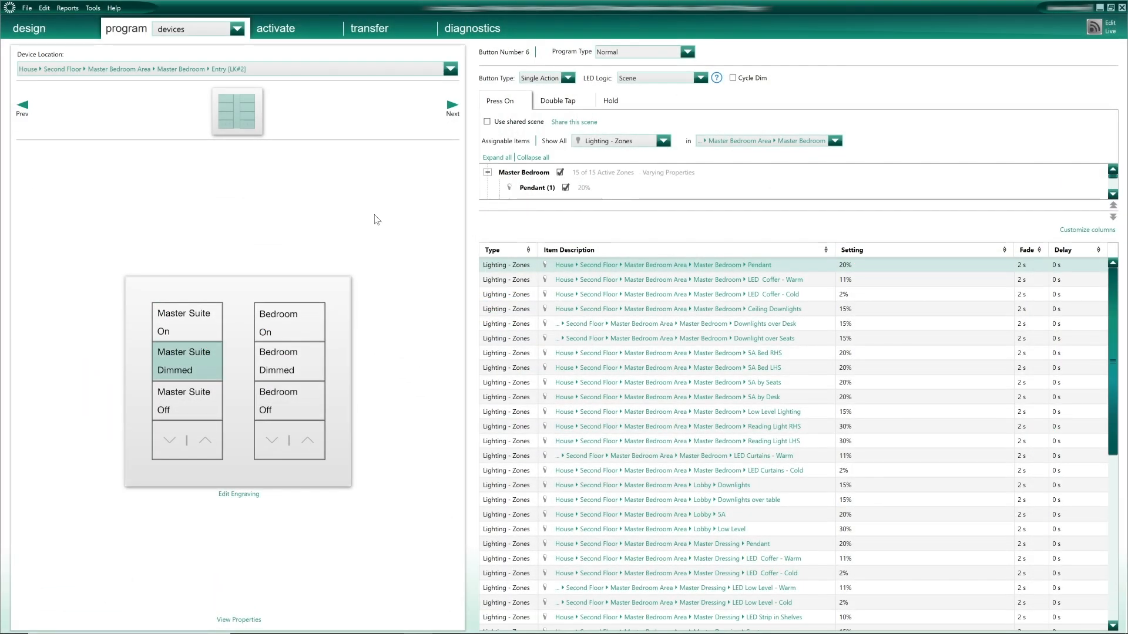
- Switch to the area scenes page and select the Master Bedroom area
left_click(238, 29)
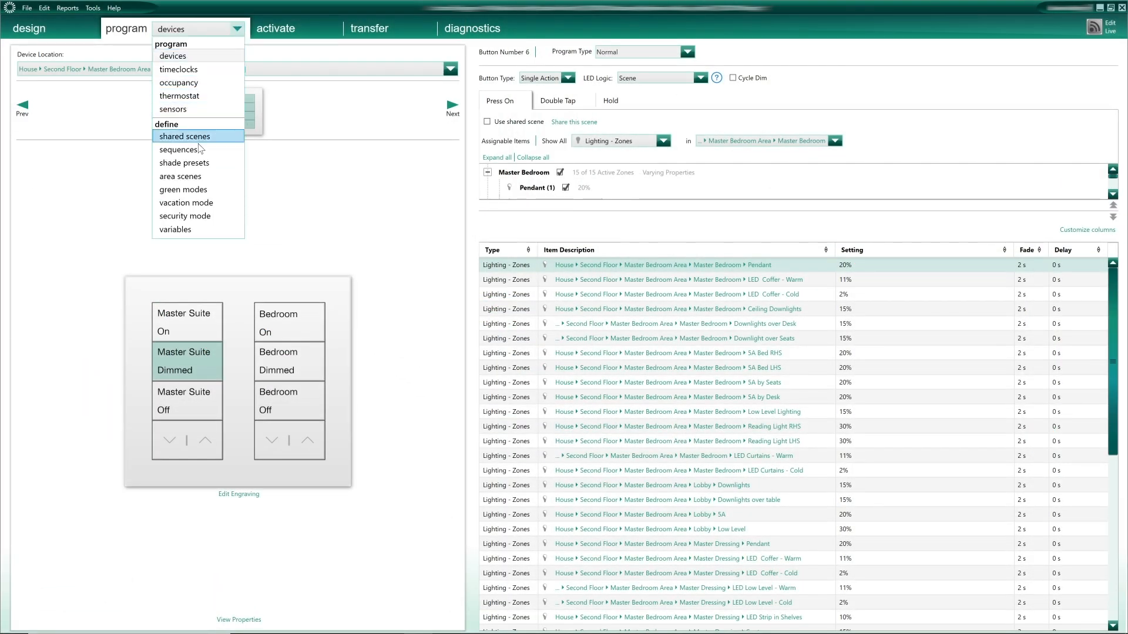
left_click(188, 176)
left_click(234, 71)
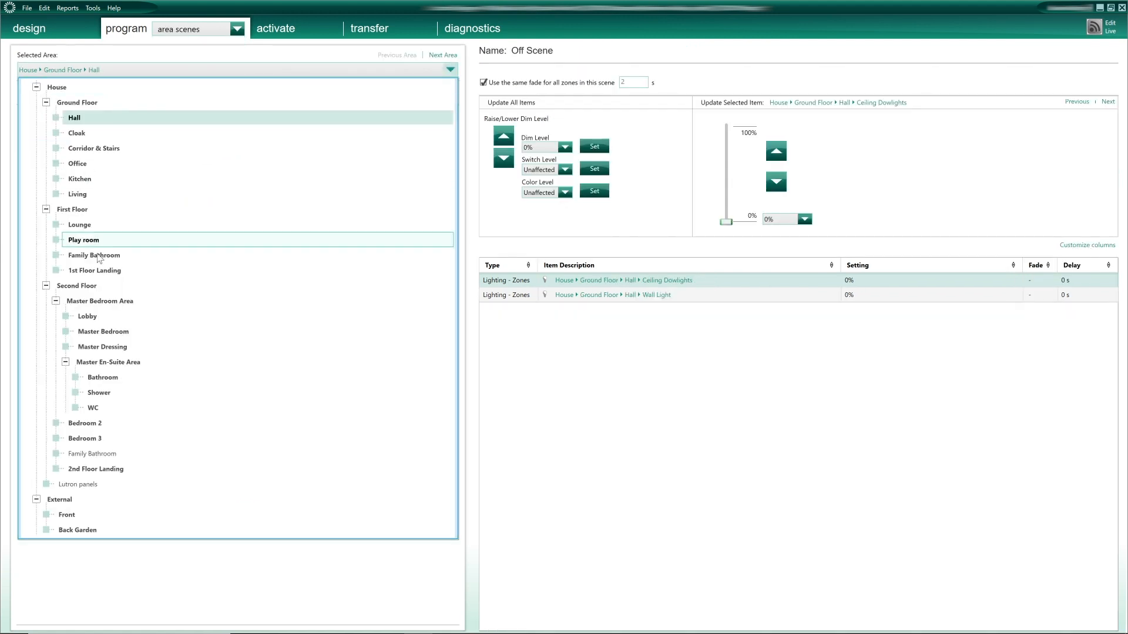
left_click(104, 331)
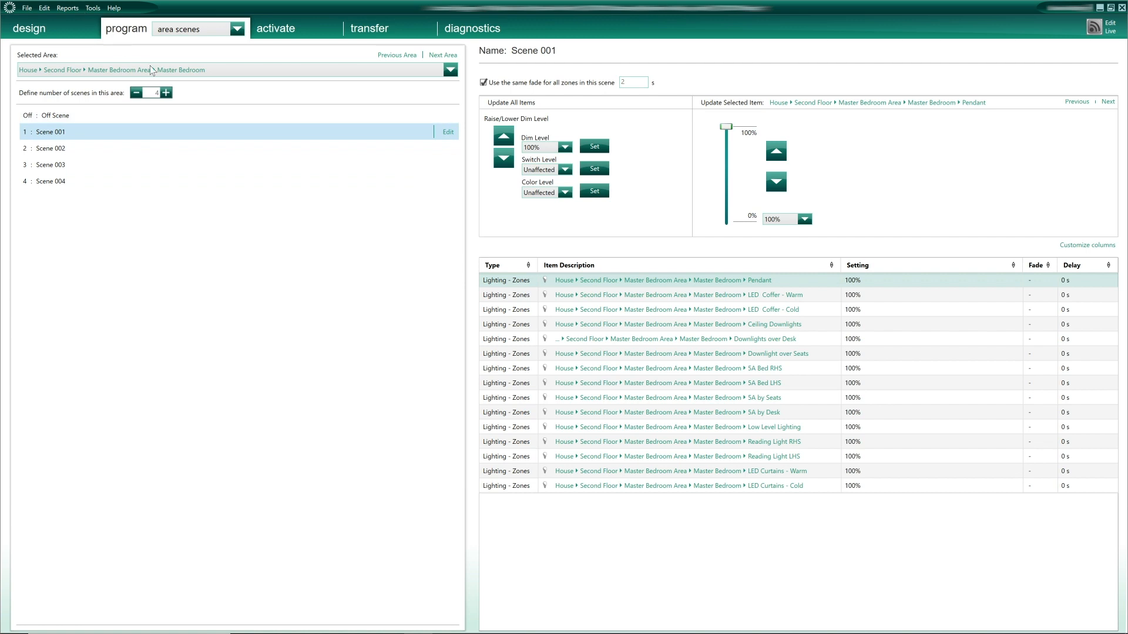
- Select Scene 002 and raise Pendant to 85% and LED Coffer - Warm to 60%
left_click(52, 149)
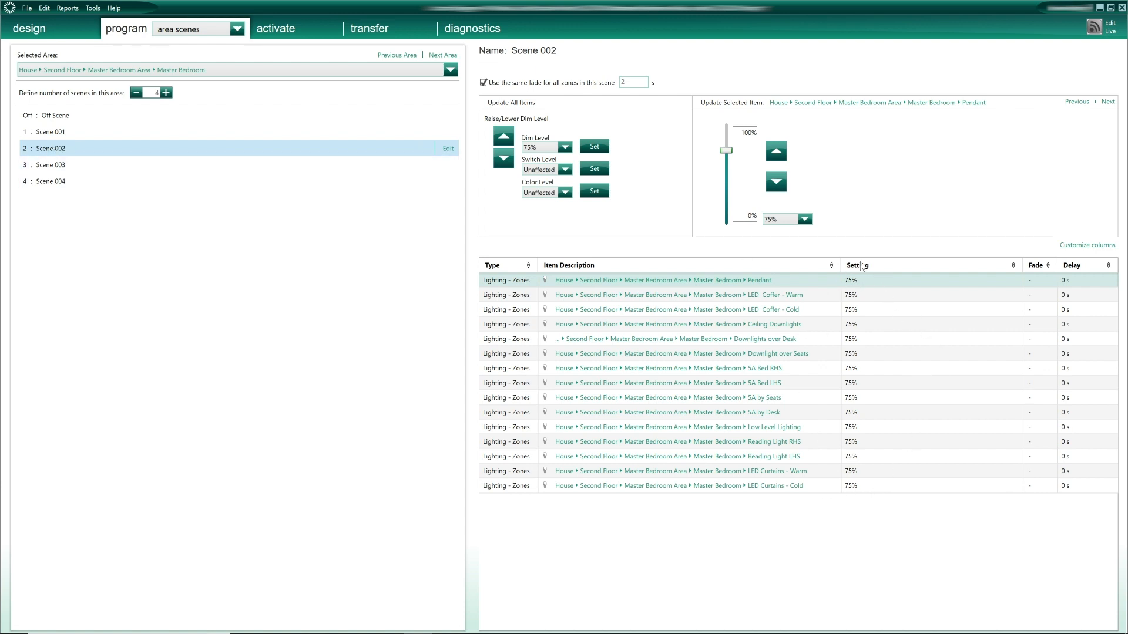
left_click(853, 281)
type("85")
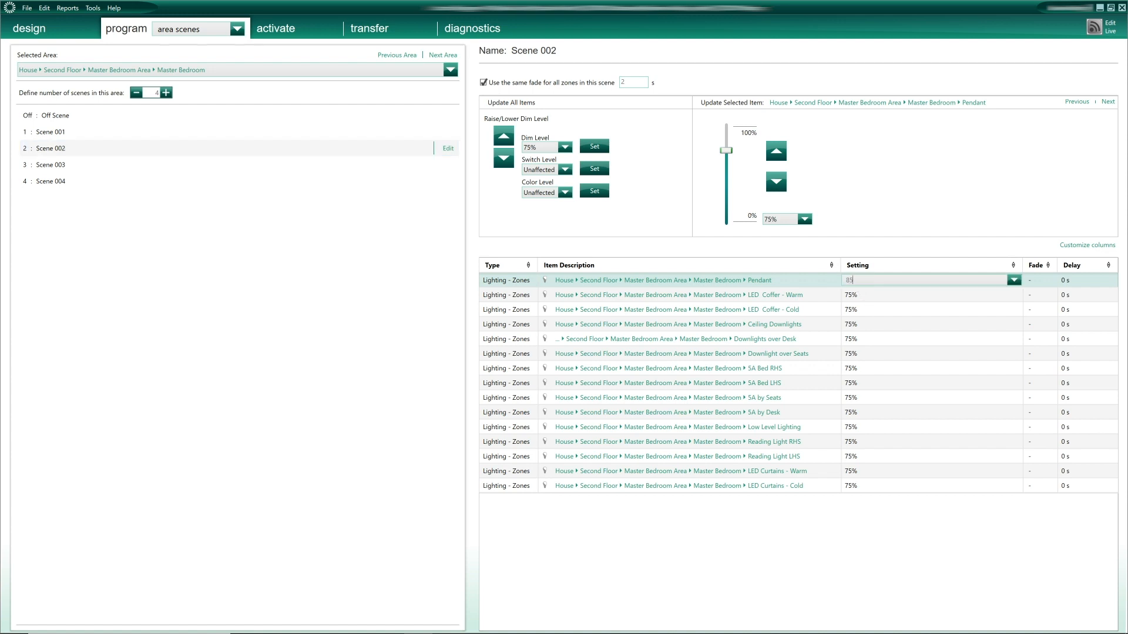
key("Return")
type("60")
key("Return")
left_click(871, 338)
left_click(871, 370)
type("85")
- Set the 5A zones to 85%, reading lights 90%, and LED Curtains Warm 60%, Cold 22%
left_click(871, 384)
type("85")
left_click(871, 398)
type("85")
left_click(871, 413)
left_click(871, 442)
type("90")
left_click(870, 457)
type("90")
left_click(870, 471)
type("60")
left_click(871, 487)
type("22")
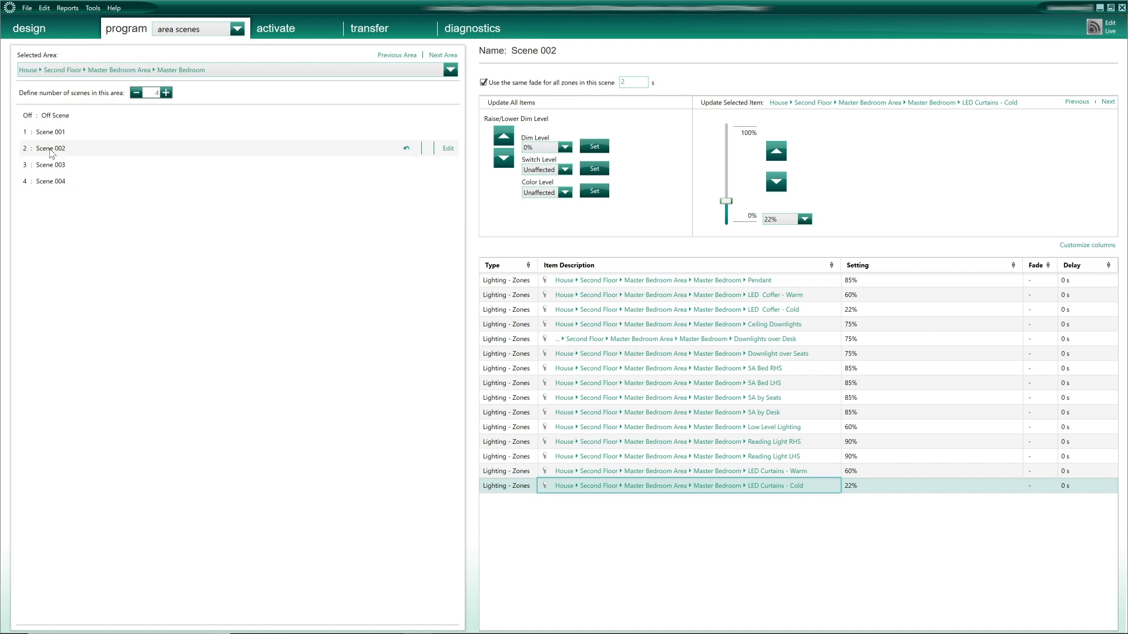
- Rename the scene to 'Scene 002 - ON'
left_click(447, 148)
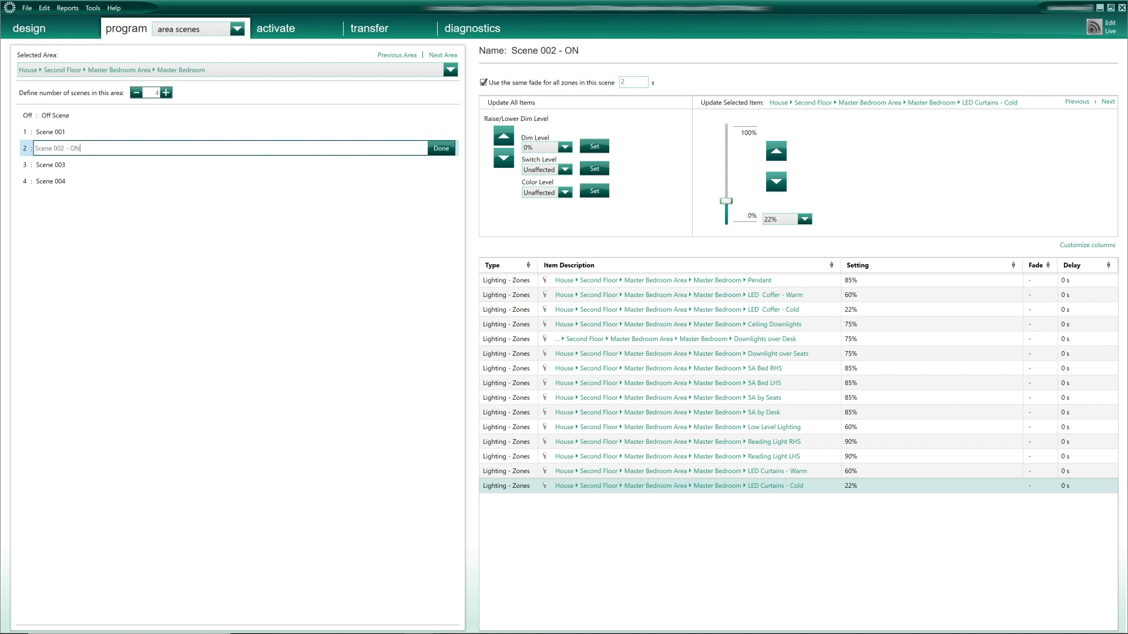
key("Return")
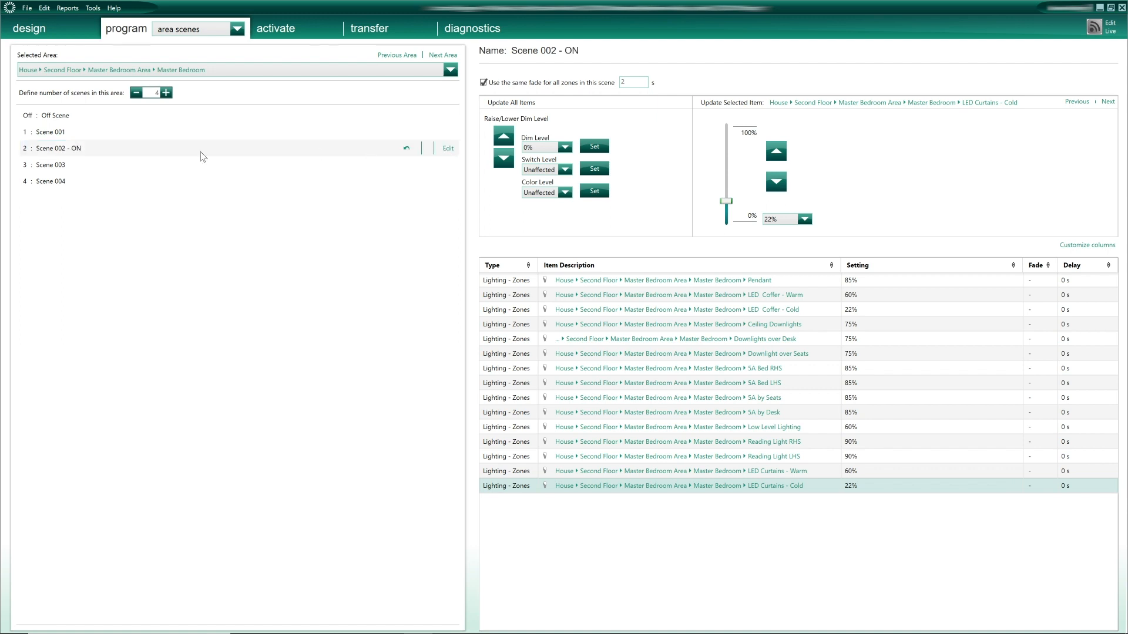
left_click(78, 150)
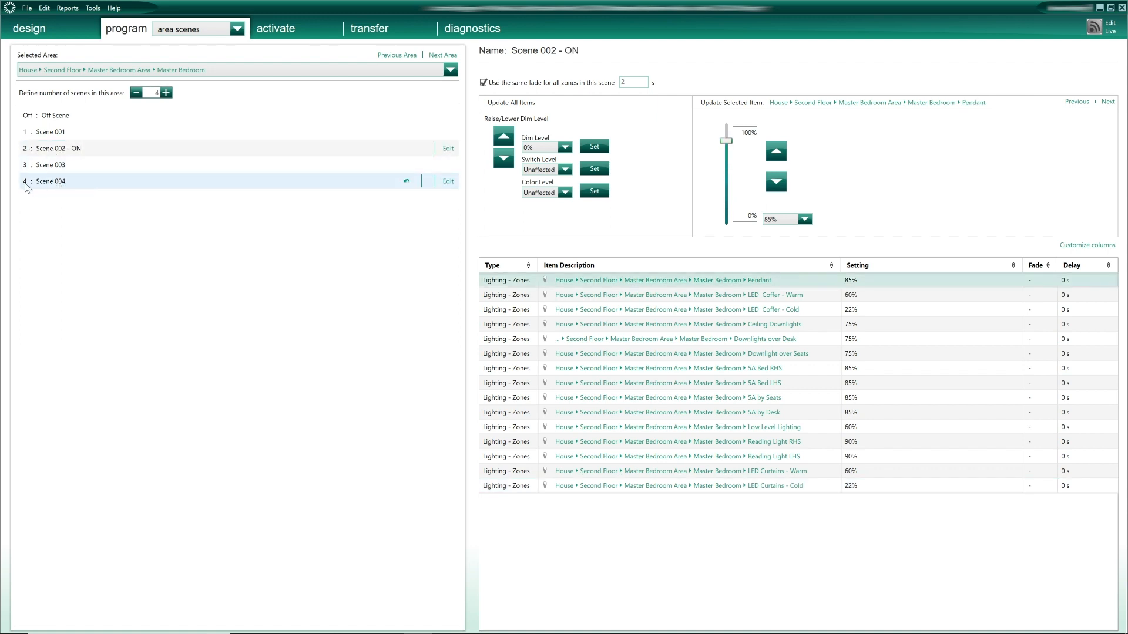
- Select Scene 004 and enter Pendant 20%, coffers 11% and 2%, reading lights 30%
left_click(53, 185)
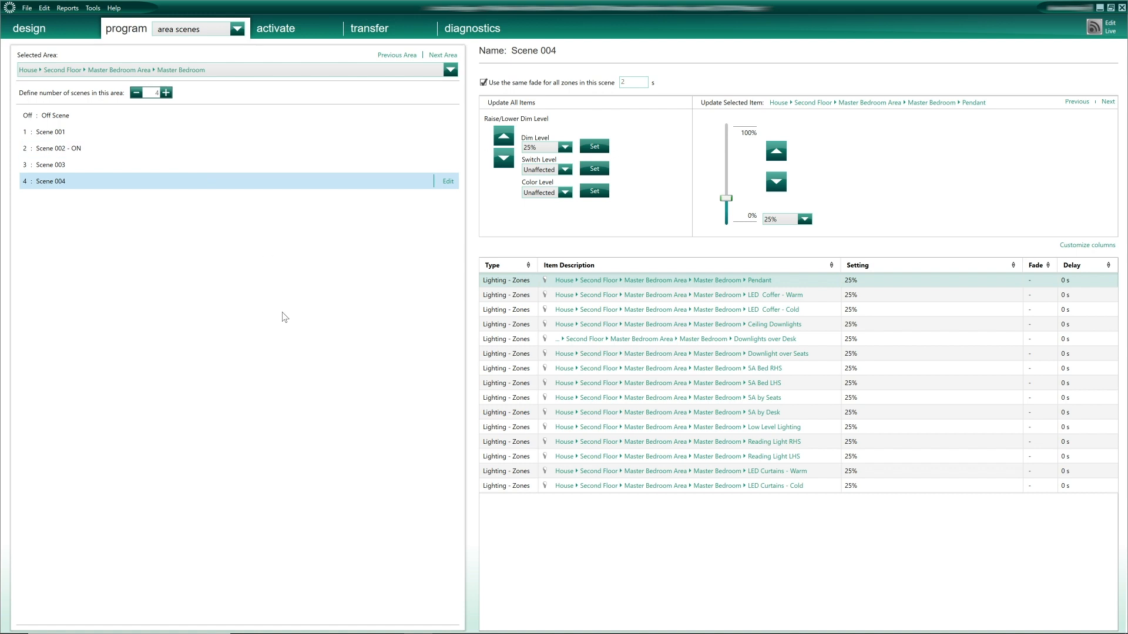
type("20 11 2")
type("3")
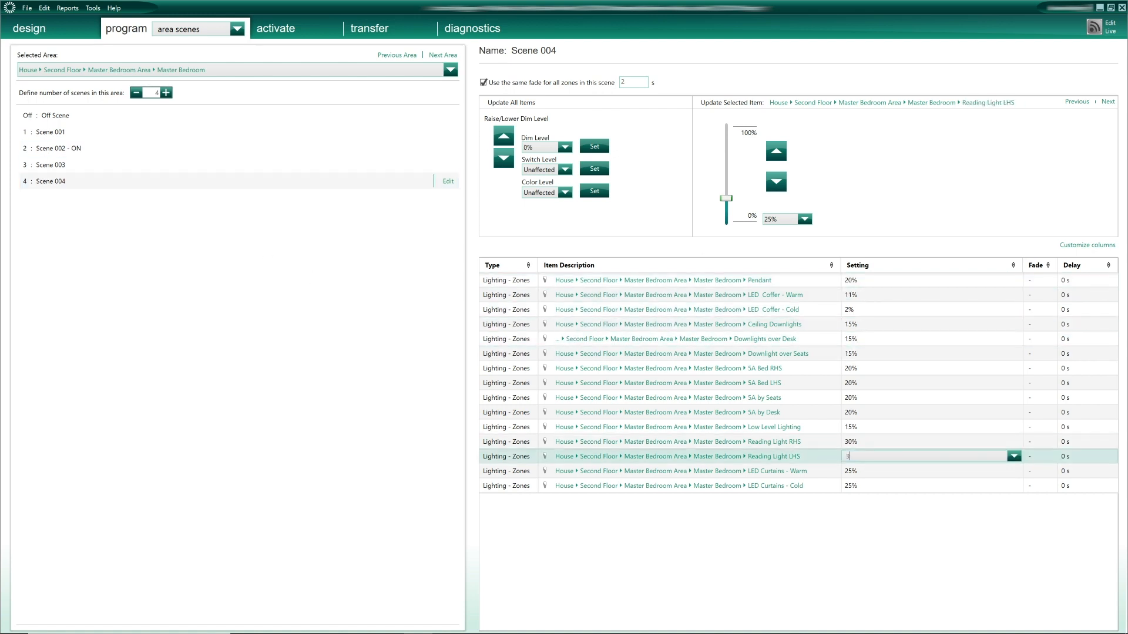
type("0")
key("Return")
type("11")
key("Return")
type("2")
left_click(448, 181)
- Rename the scene to 'Scene 004 - DIMMED'
left_click(226, 182)
type("- DIMMED")
left_click(441, 182)
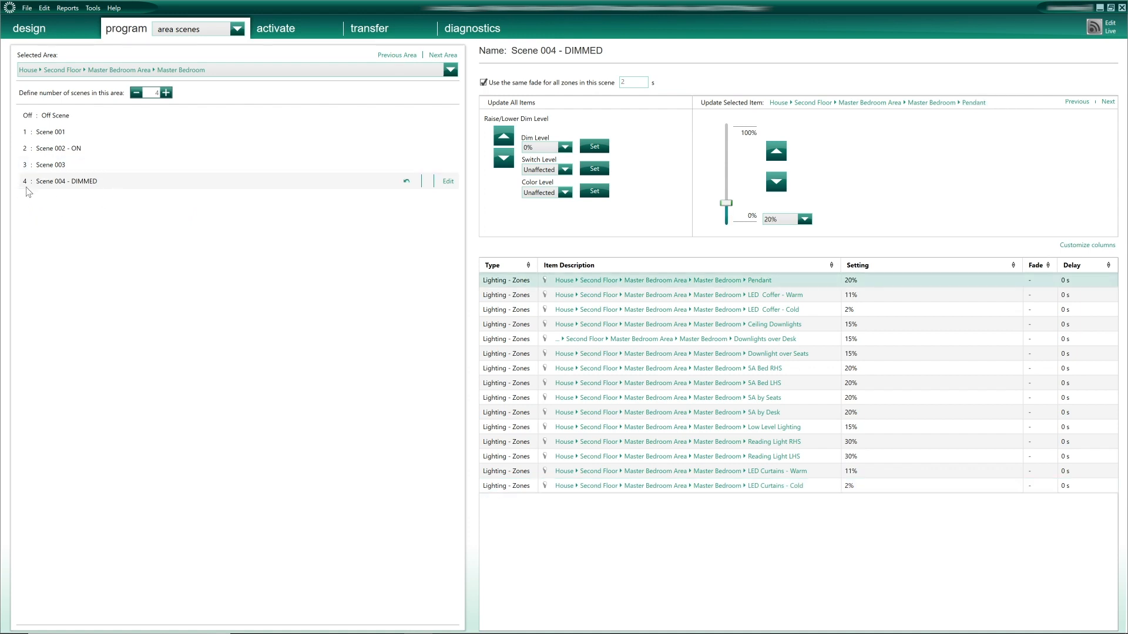
left_click(58, 116)
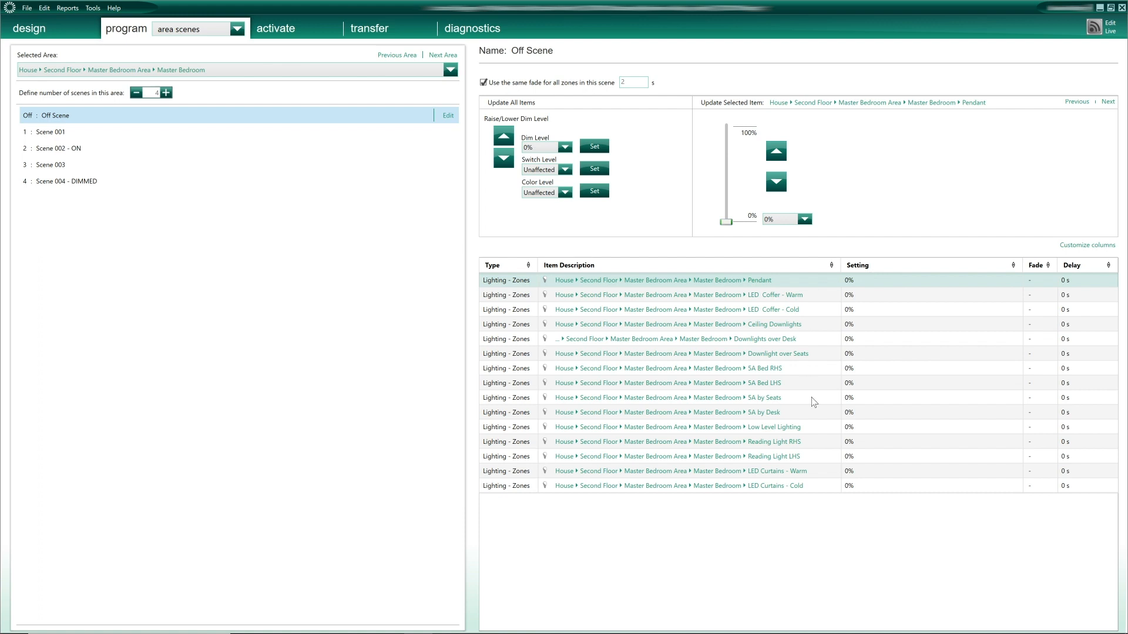
- Inspect the Off Scene's 0% zone levels and confirm the Master Bedroom area selection
left_click(722, 326)
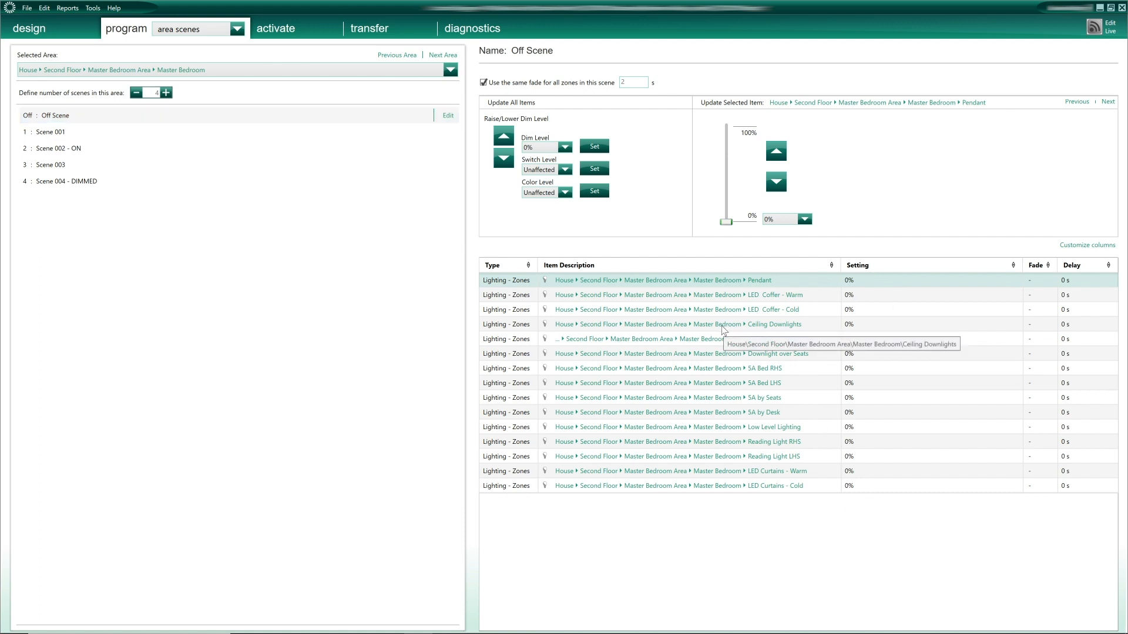
left_click(258, 68)
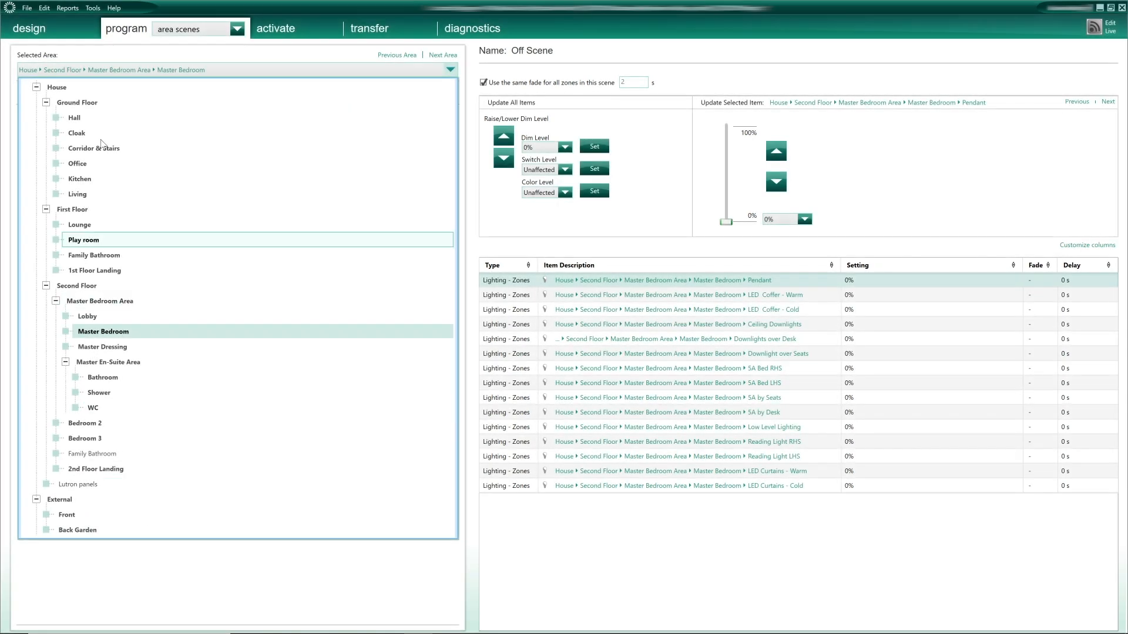
left_click(185, 31)
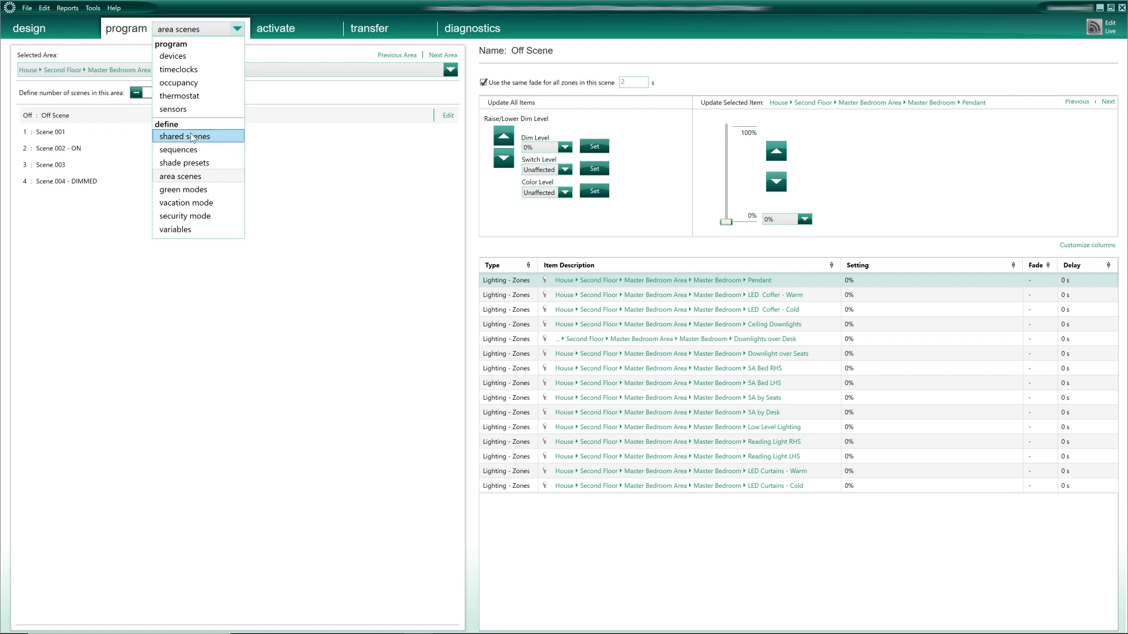
- Go to the shared scenes page, start a new shared scene, and browse the assignable item types
left_click(188, 137)
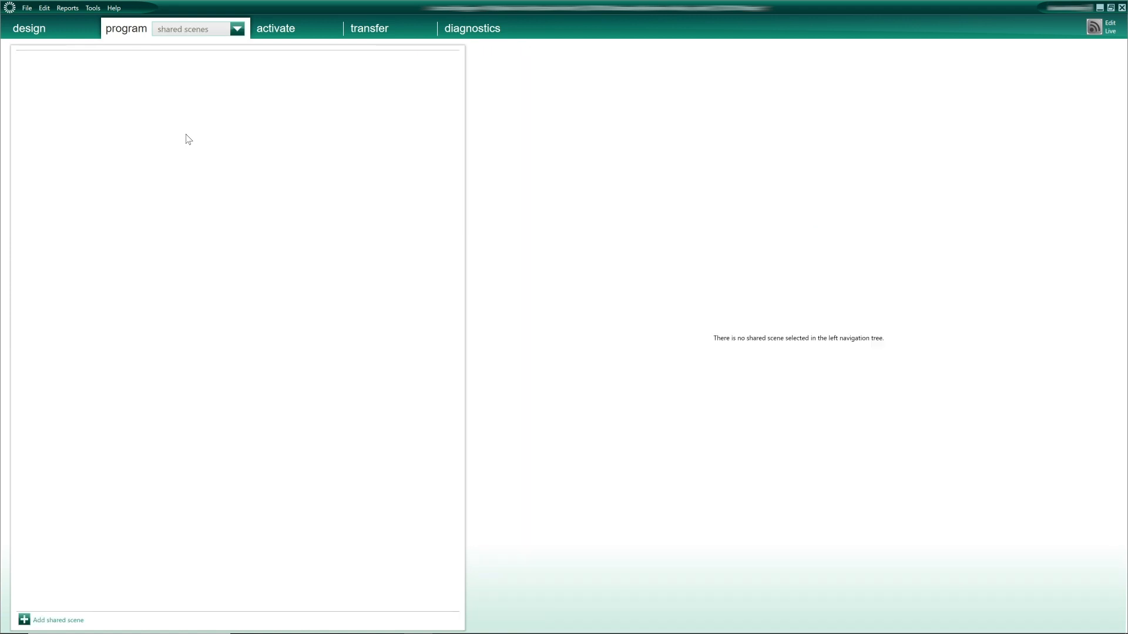
left_click(53, 620)
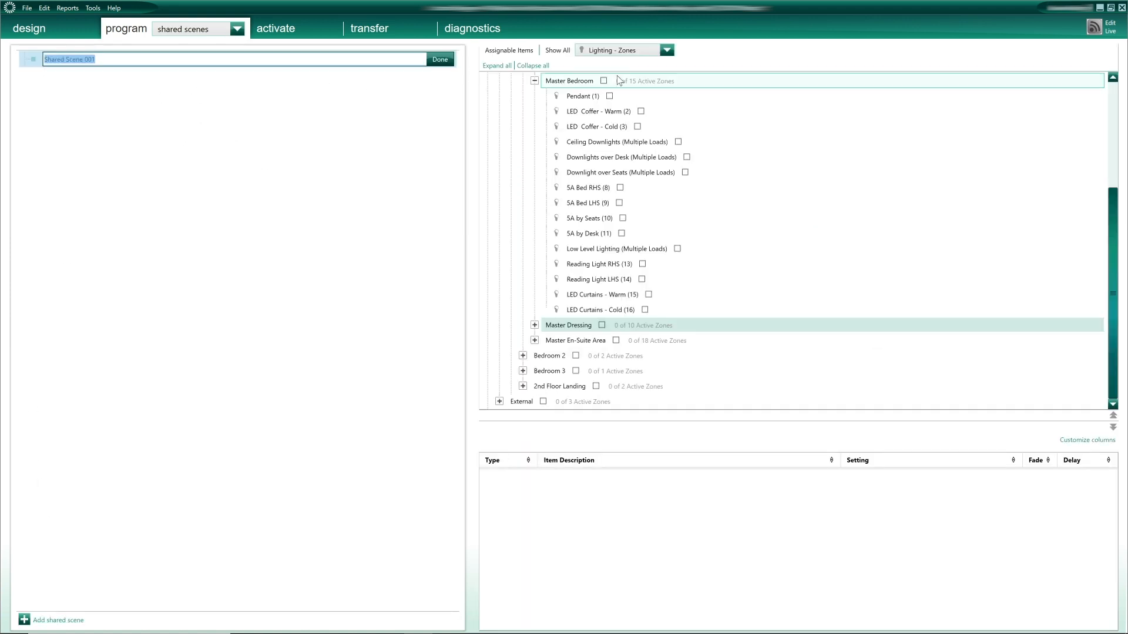
left_click(640, 50)
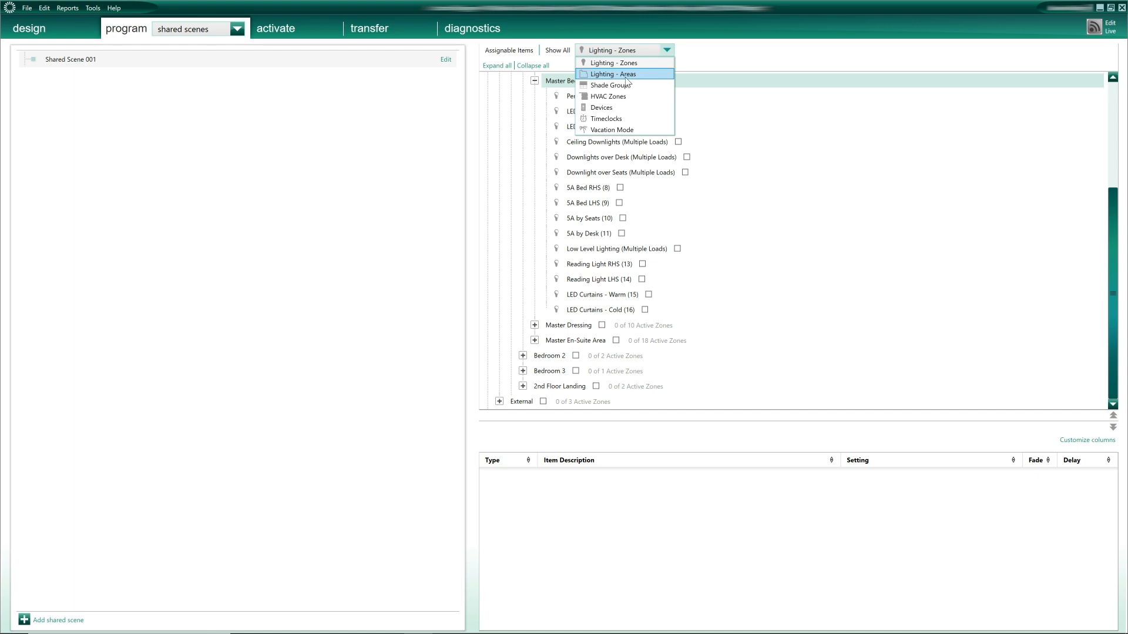
left_click(366, 410)
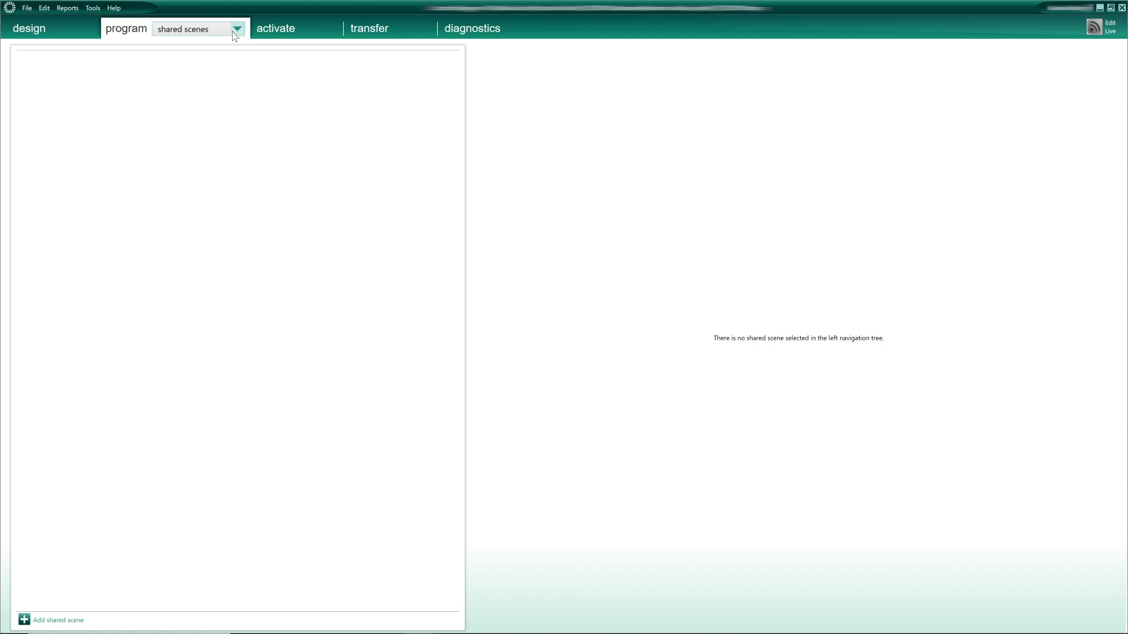
left_click(234, 32)
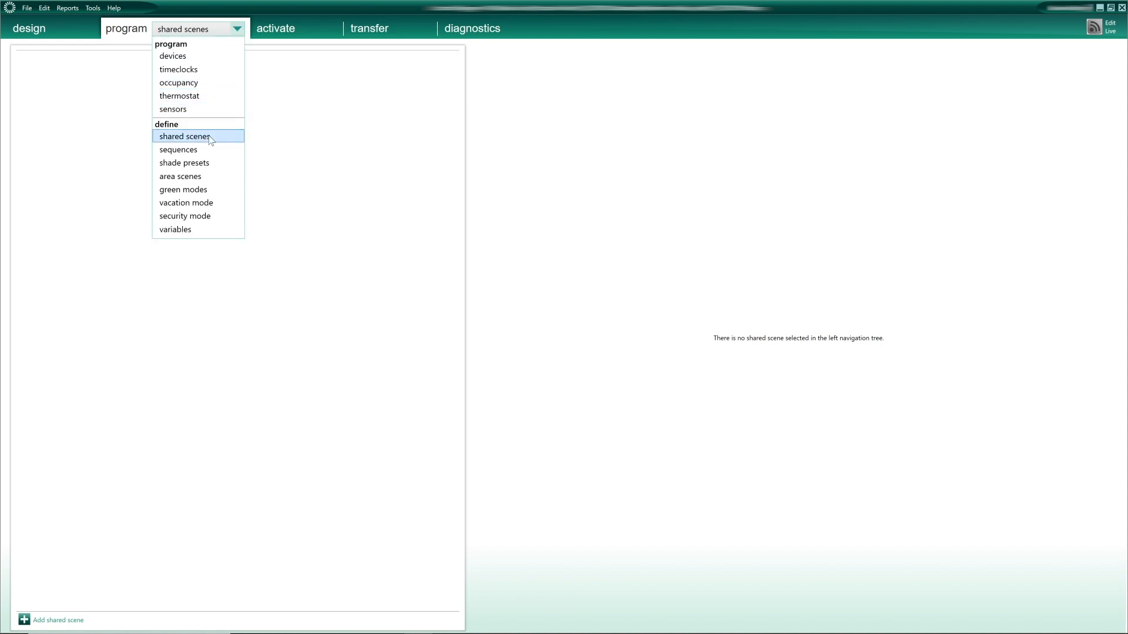
- Add a new shared scene named 'MASTER SUITE - ON'
left_click(163, 139)
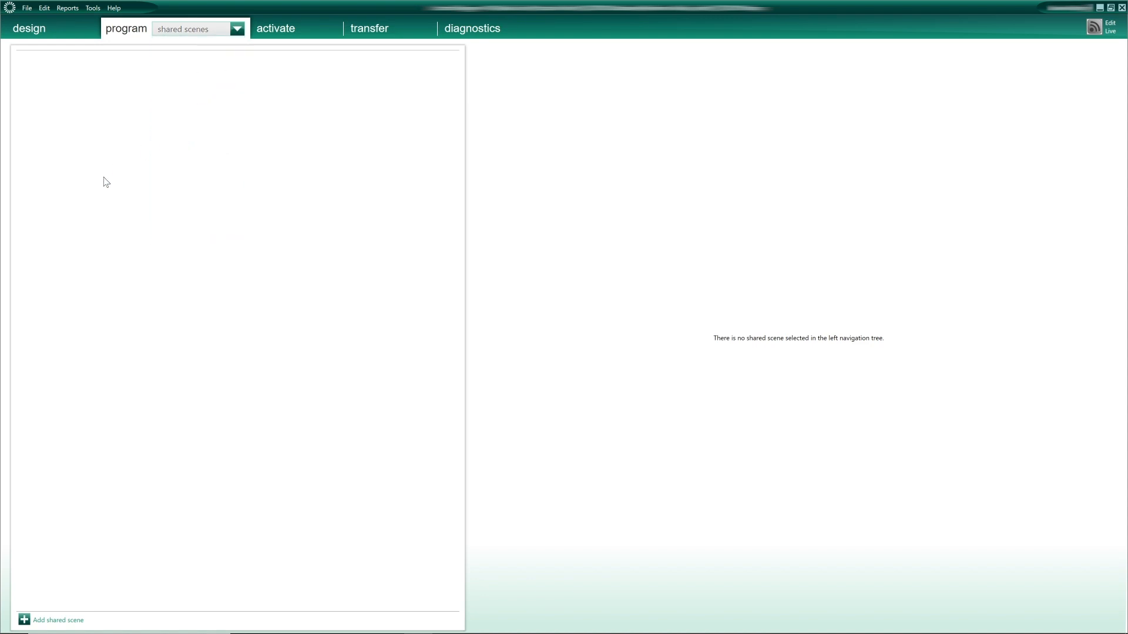
left_click(53, 618)
type("MASTER SUITE - ON")
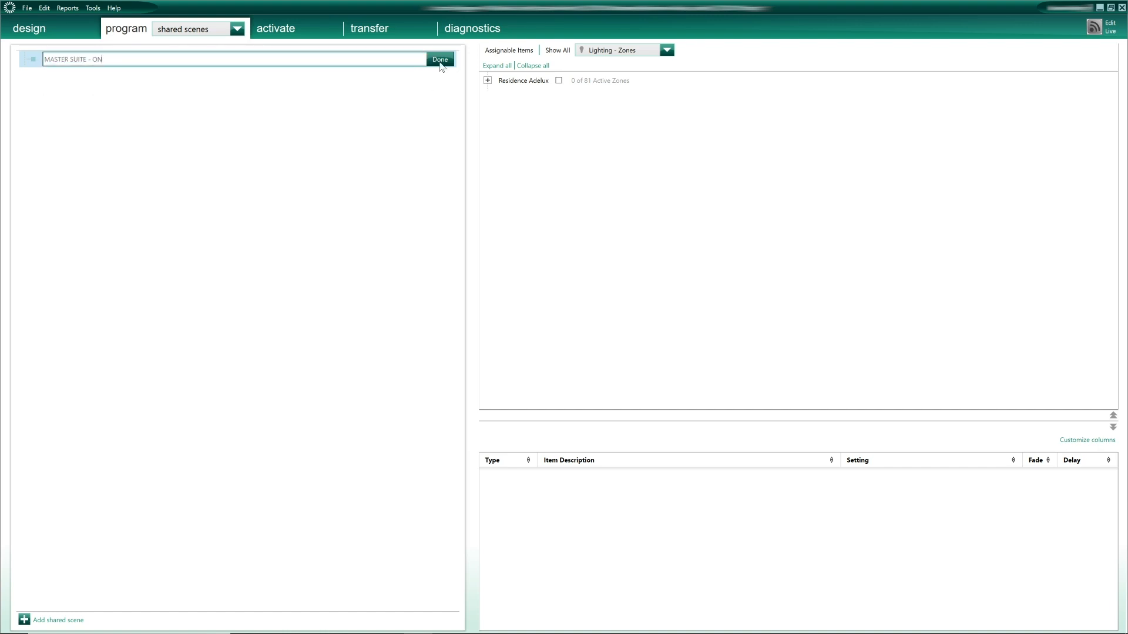
left_click(439, 59)
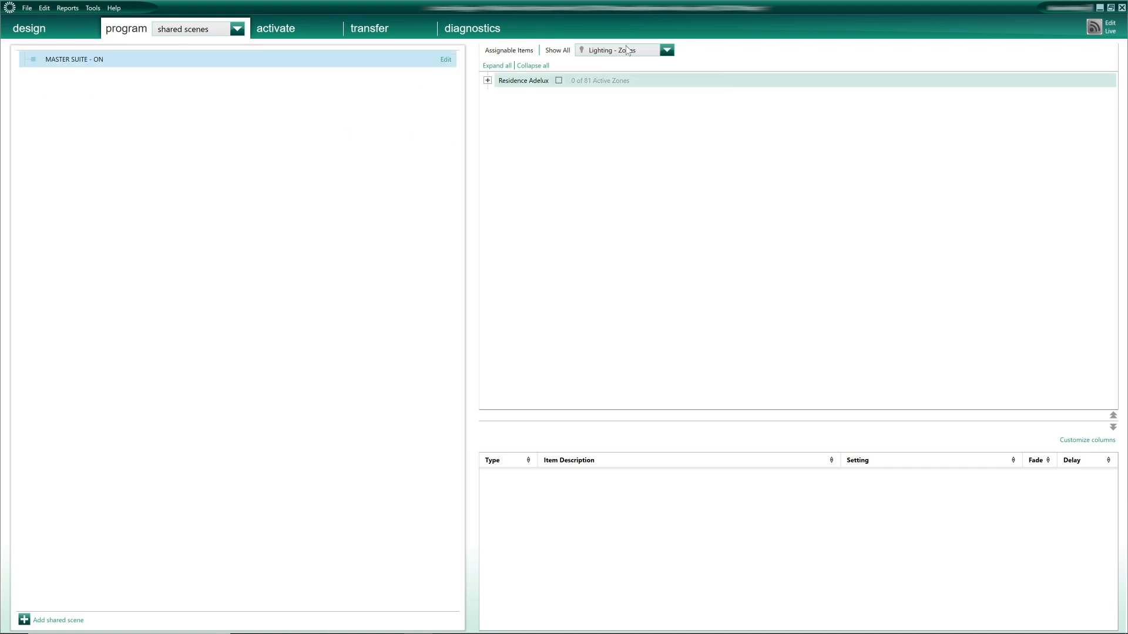
- Show Lighting - Areas, include the Master Bedroom Area and set it to Scene 002 - ON
left_click(667, 51)
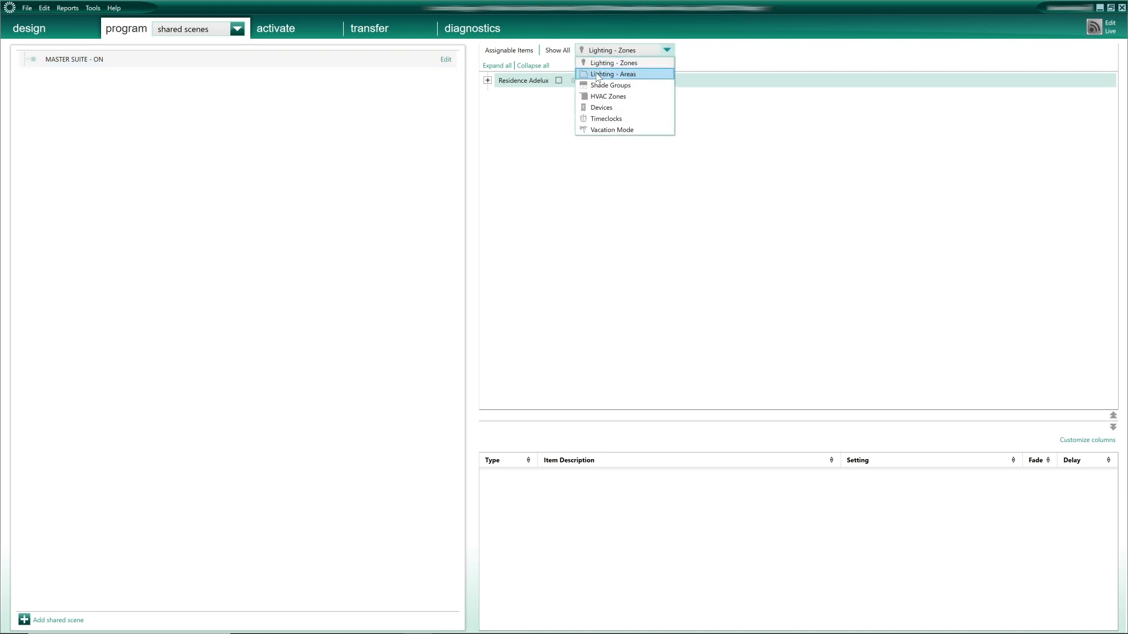
left_click(622, 74)
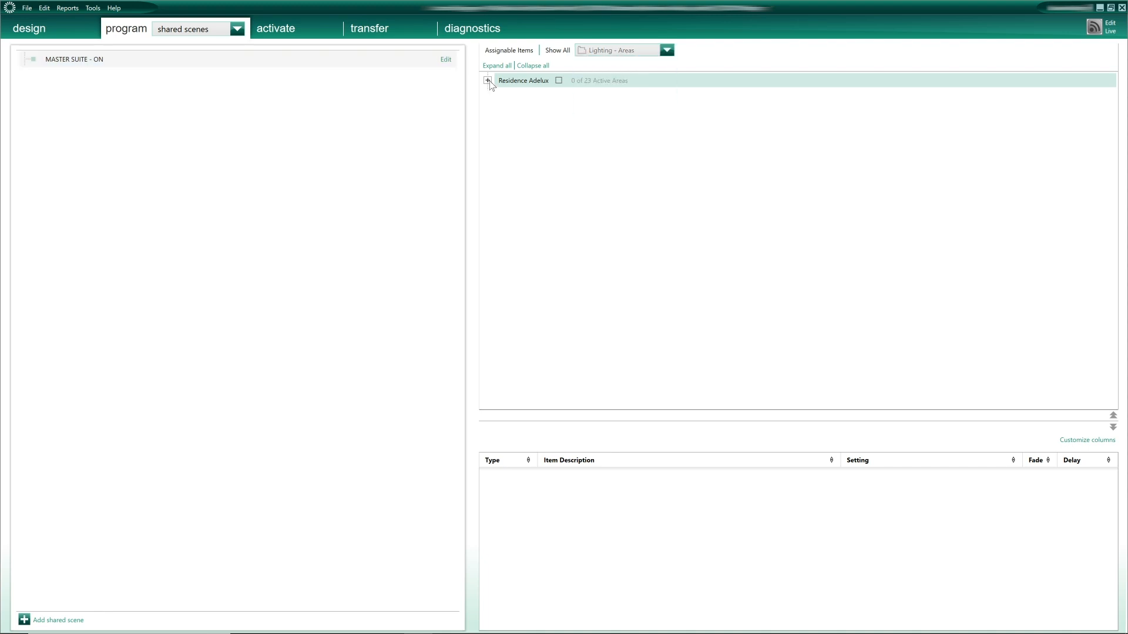
left_click(487, 80)
left_click(511, 142)
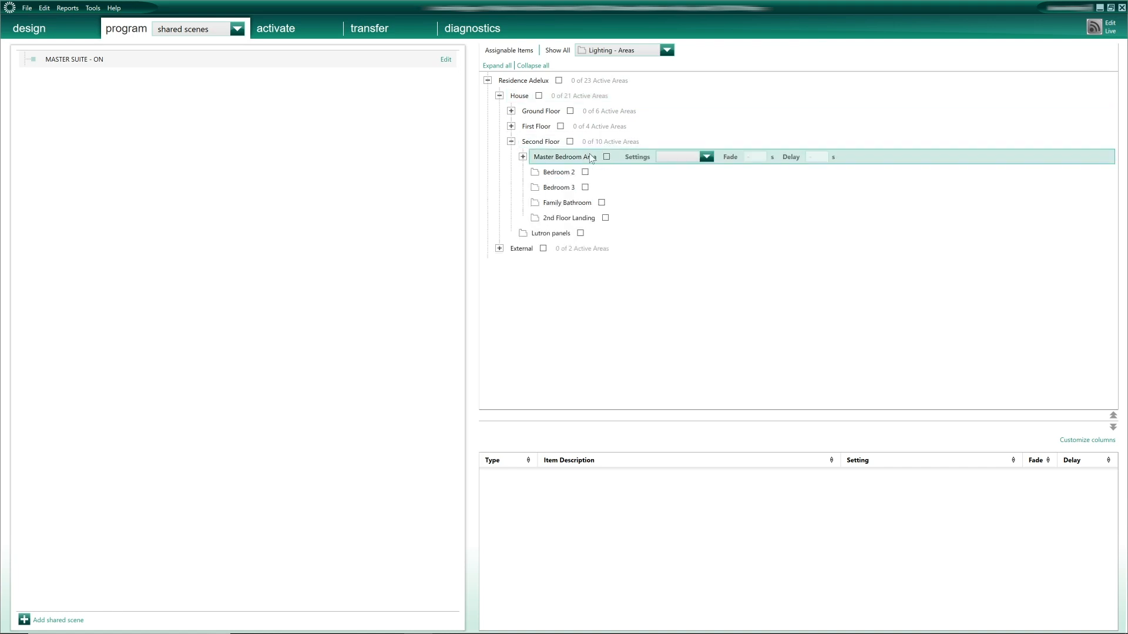
left_click(522, 157)
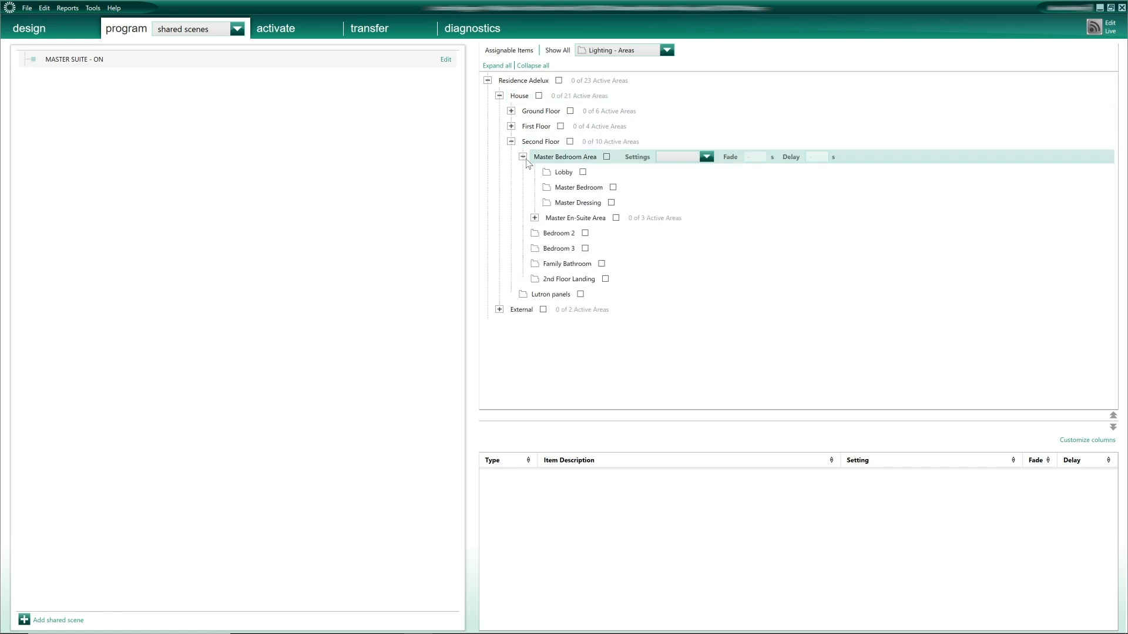
left_click(535, 218)
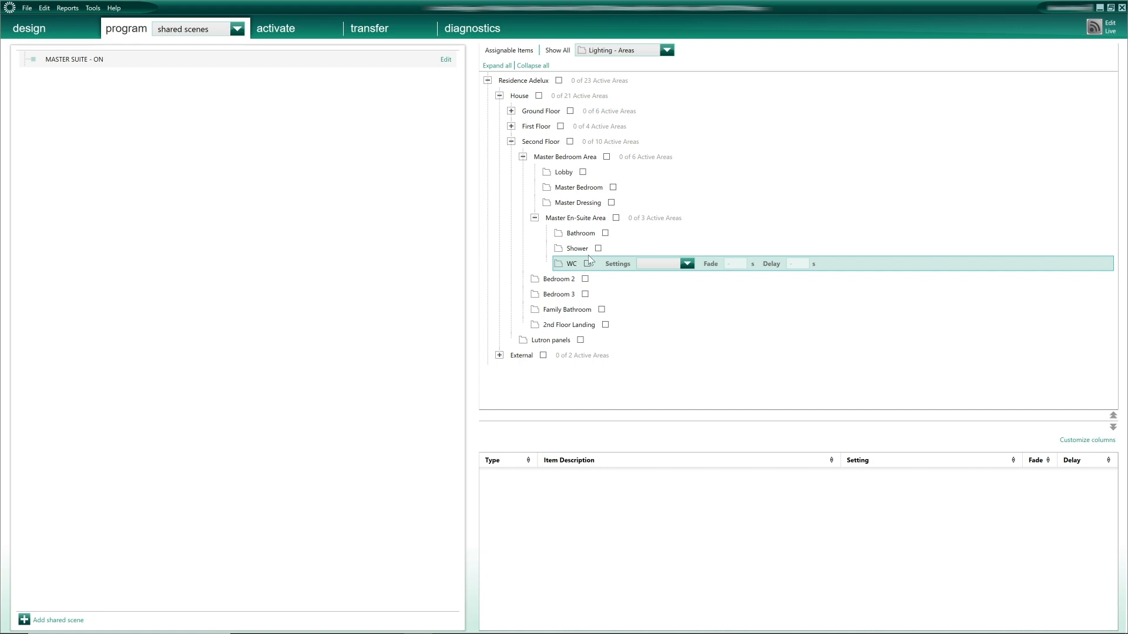
left_click(606, 156)
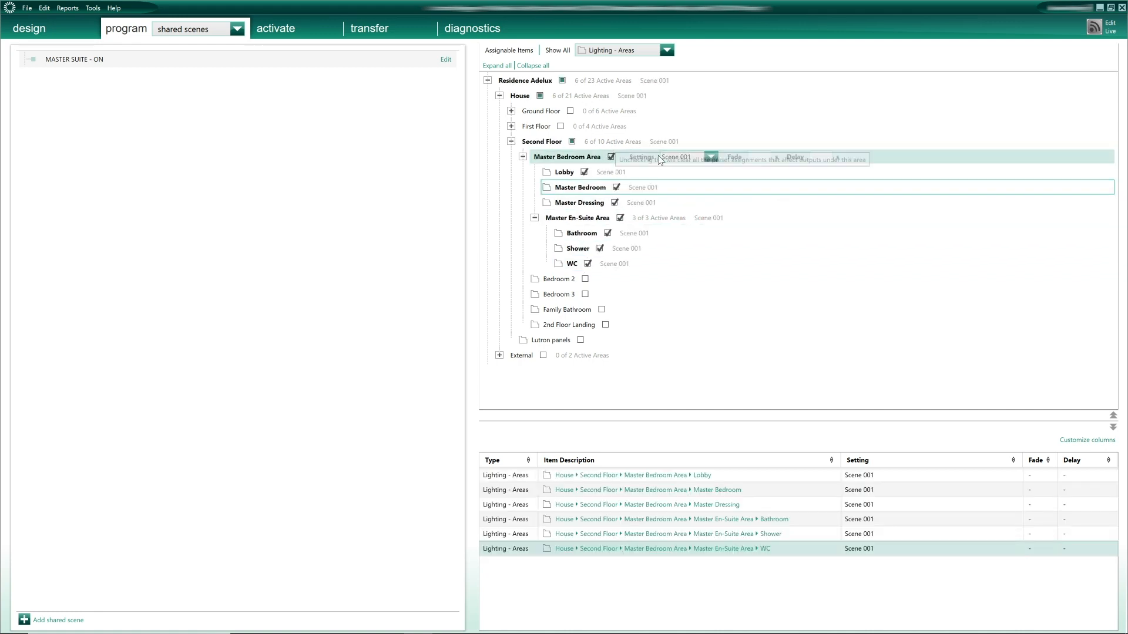
left_click(710, 157)
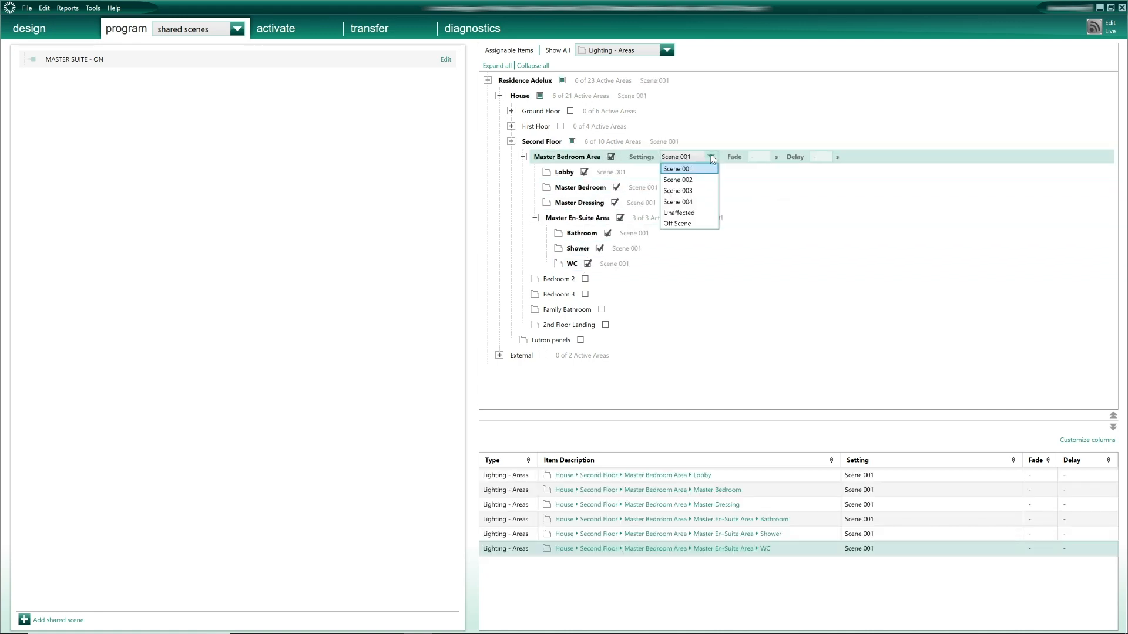
left_click(680, 181)
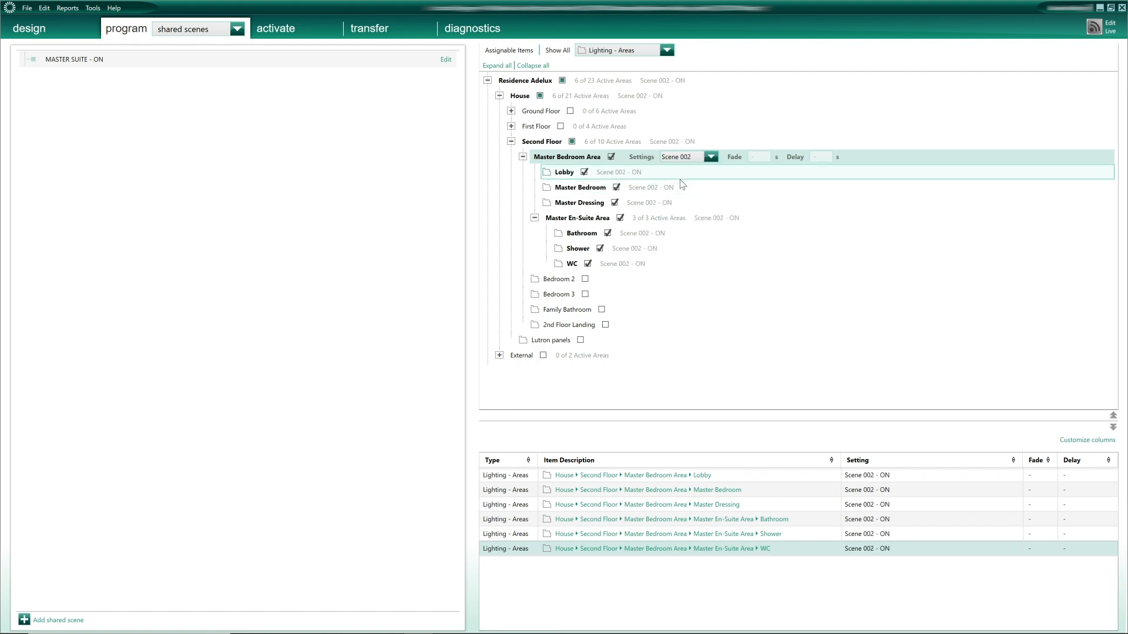
left_click(718, 218)
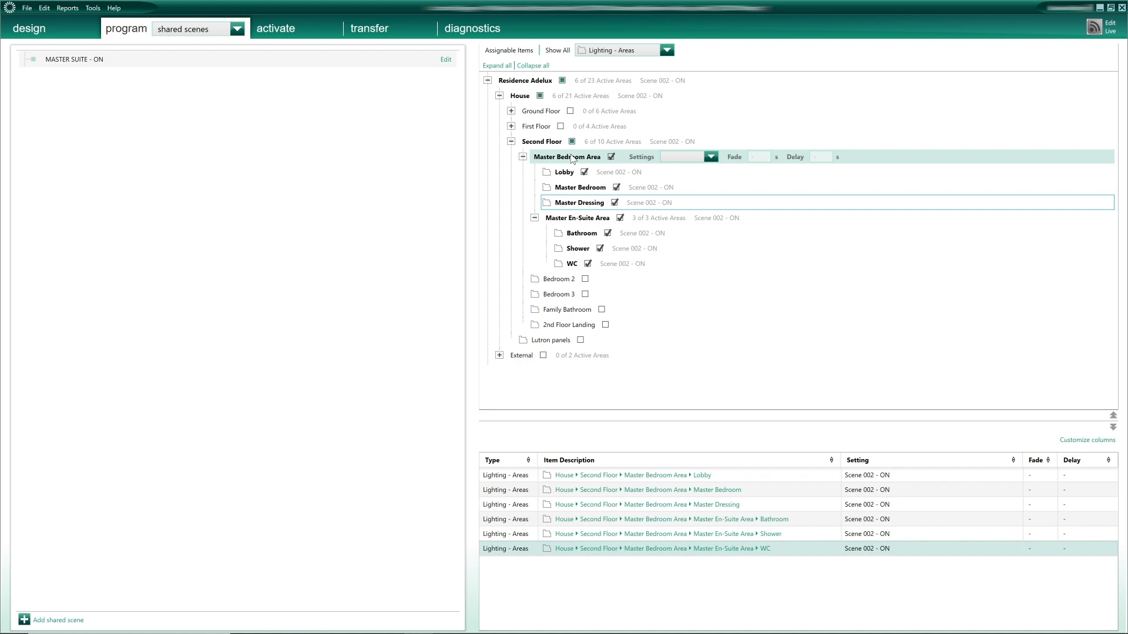
- Add shared scene 'MASTER SUITE - DIMMED' with the Master Bedroom Area at Scene 004 - DIMMED
left_click(72, 621)
type("MAST")
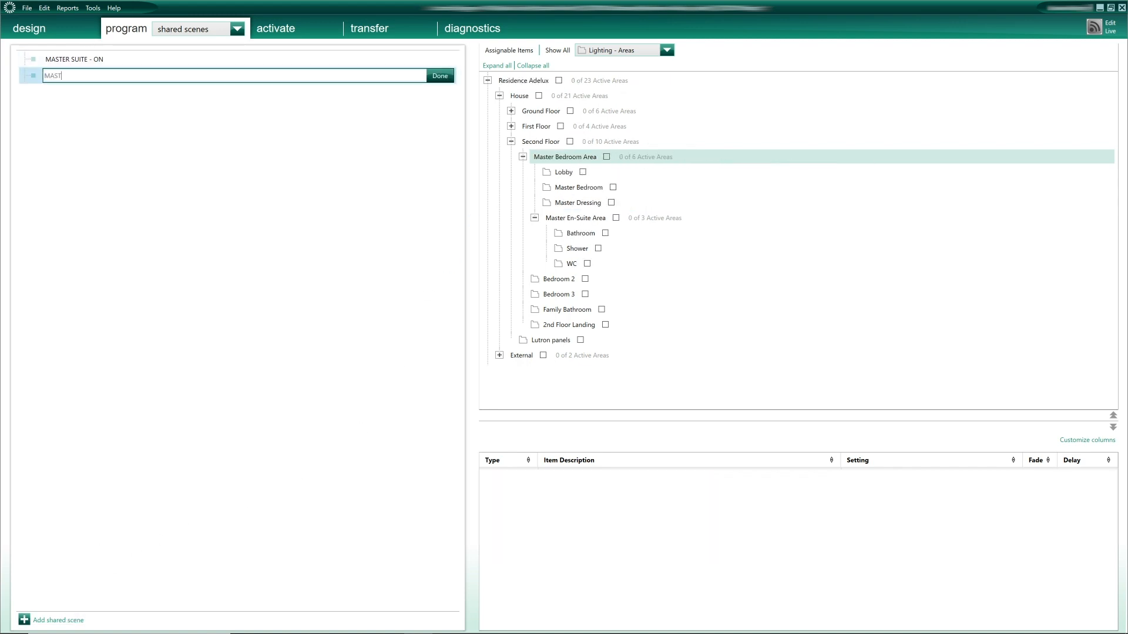
type("ER SUITE - DIMMED")
key("Return")
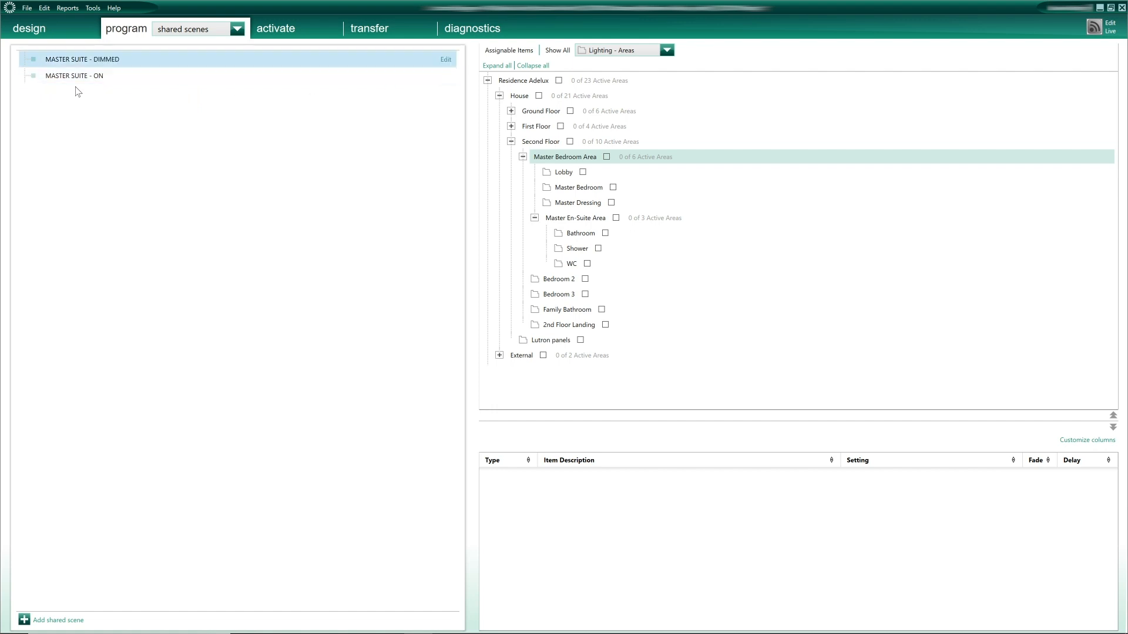
left_click(606, 157)
left_click(705, 157)
left_click(678, 202)
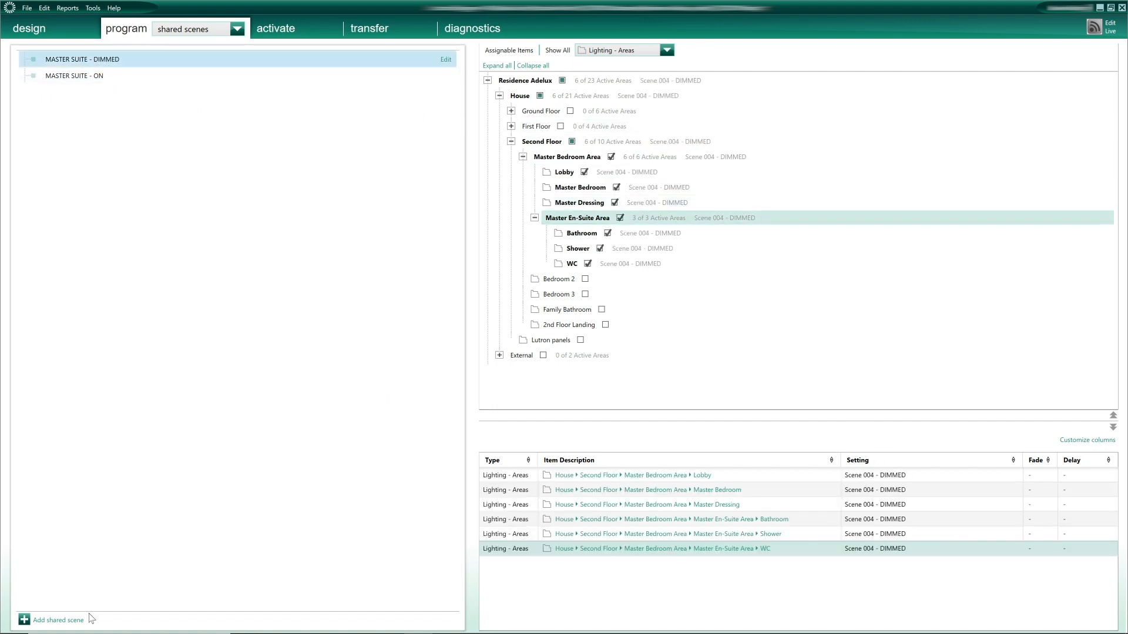
- Add shared scene 'MASTER SUITE - OFF' with the Master Bedroom Area at Off Scene
left_click(59, 620)
type("MASTER SUITE - OFF")
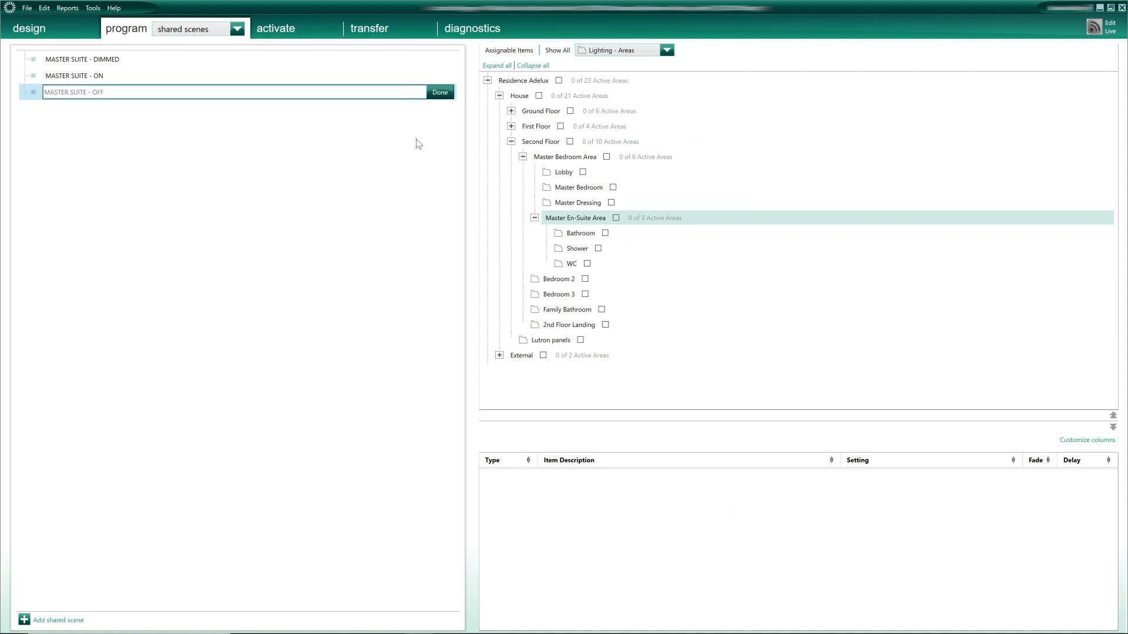
left_click(439, 92)
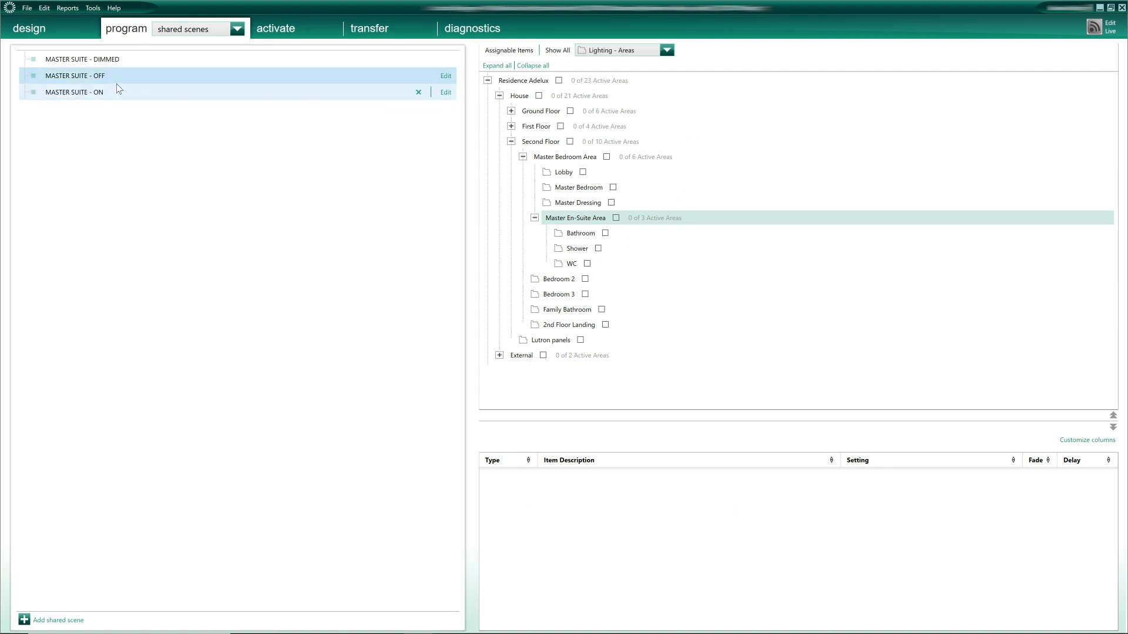
left_click(706, 157)
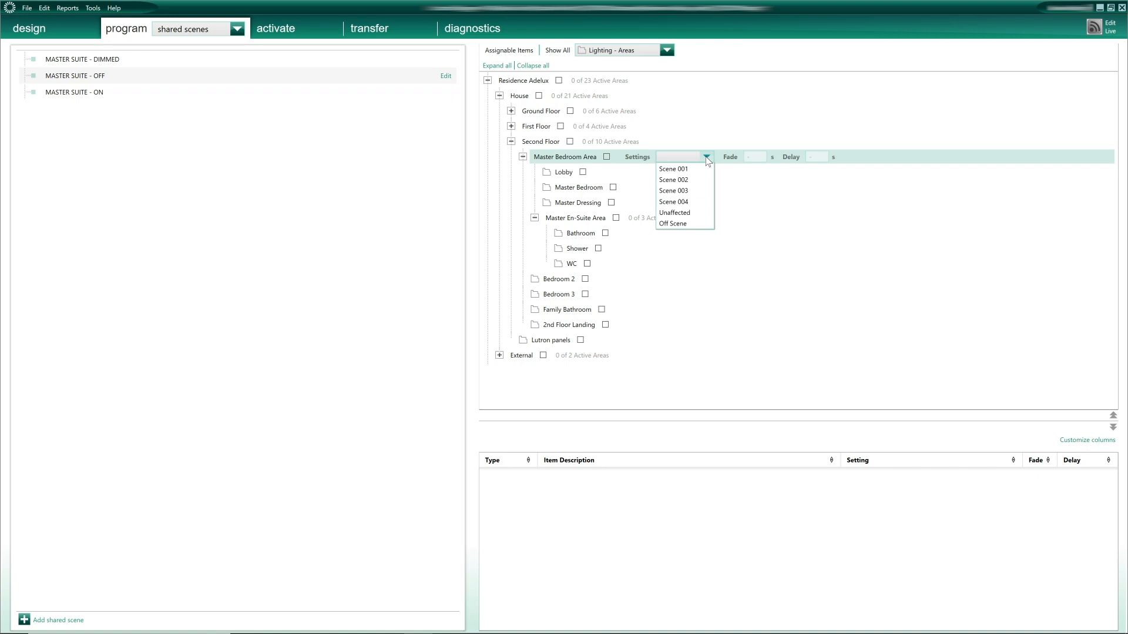
left_click(695, 228)
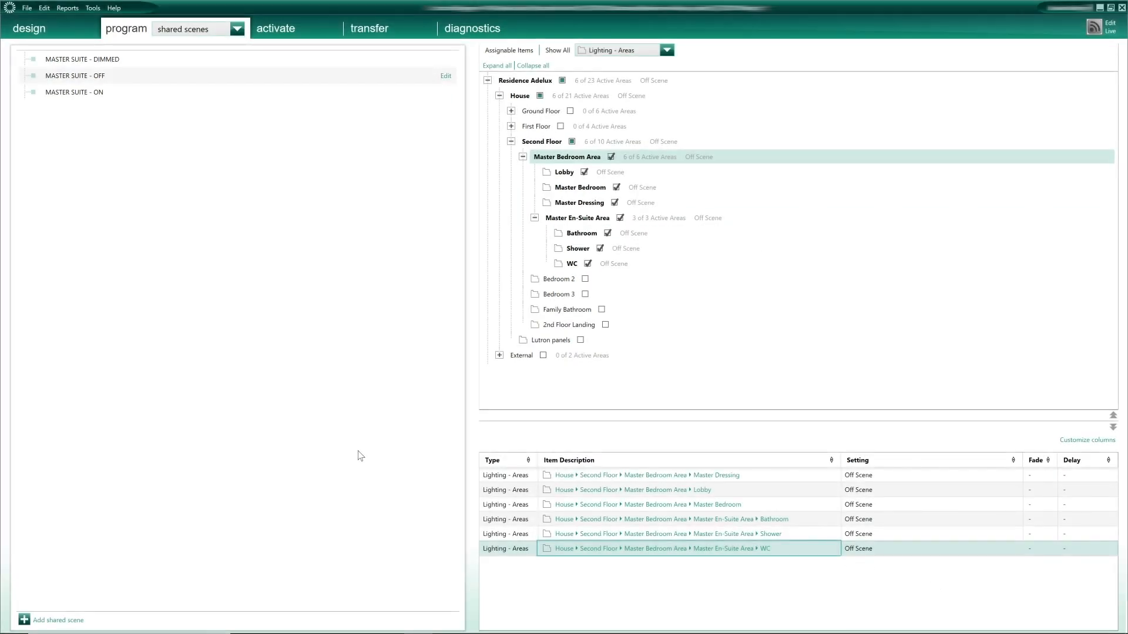
left_click(236, 30)
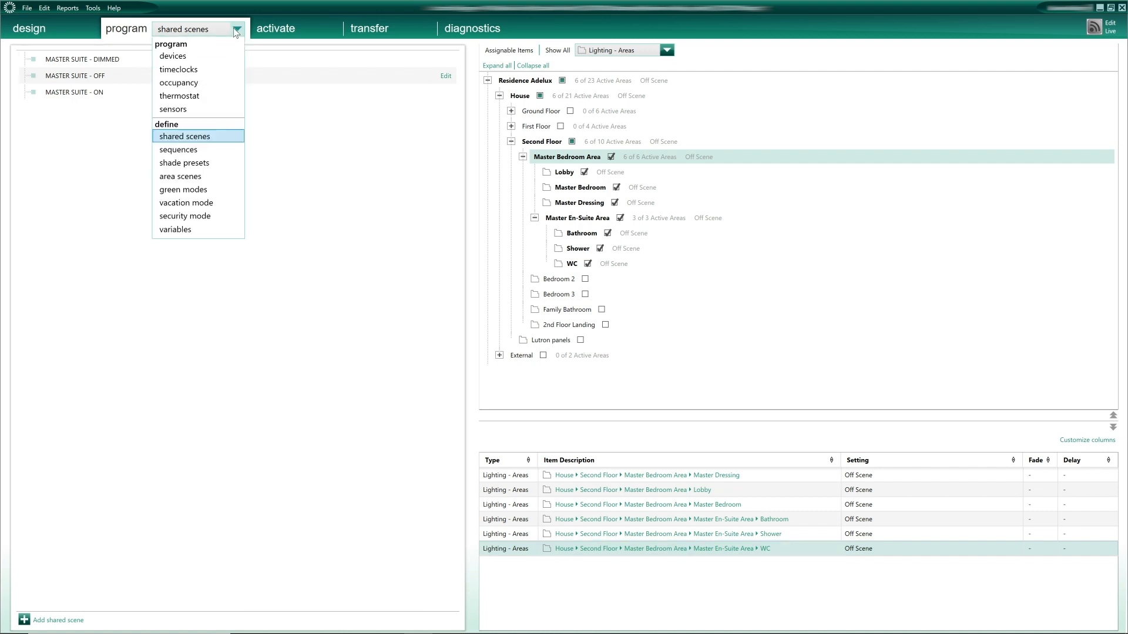
- Switch to device programming and bring up the Master Bedroom Entry keypad
left_click(173, 56)
left_click(312, 70)
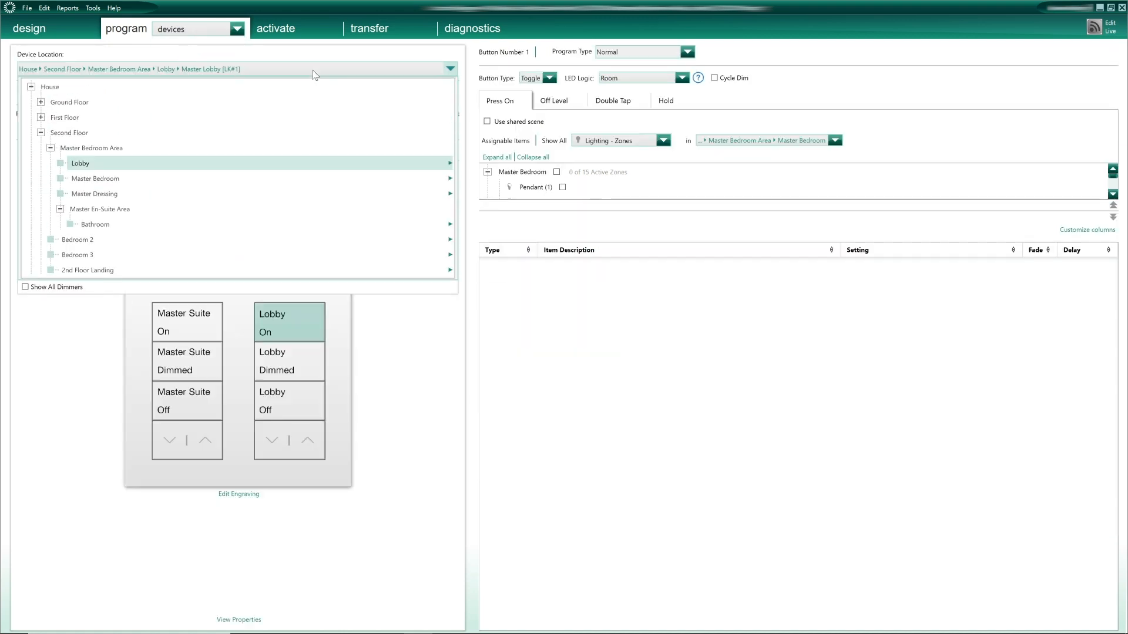
mouse_move(147, 176)
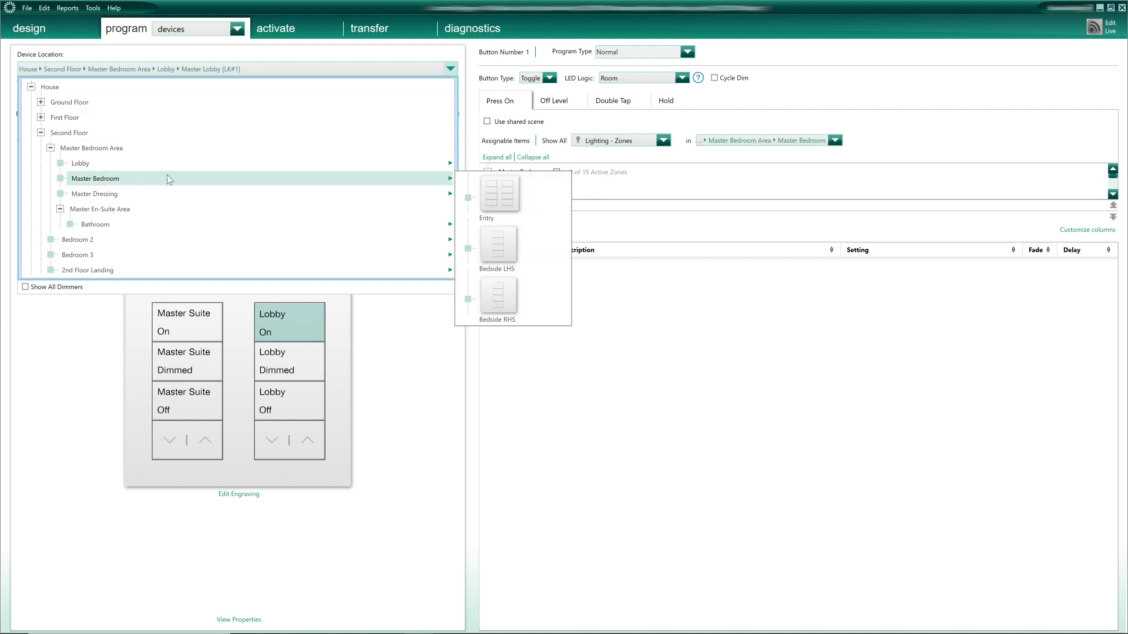
mouse_move(500, 202)
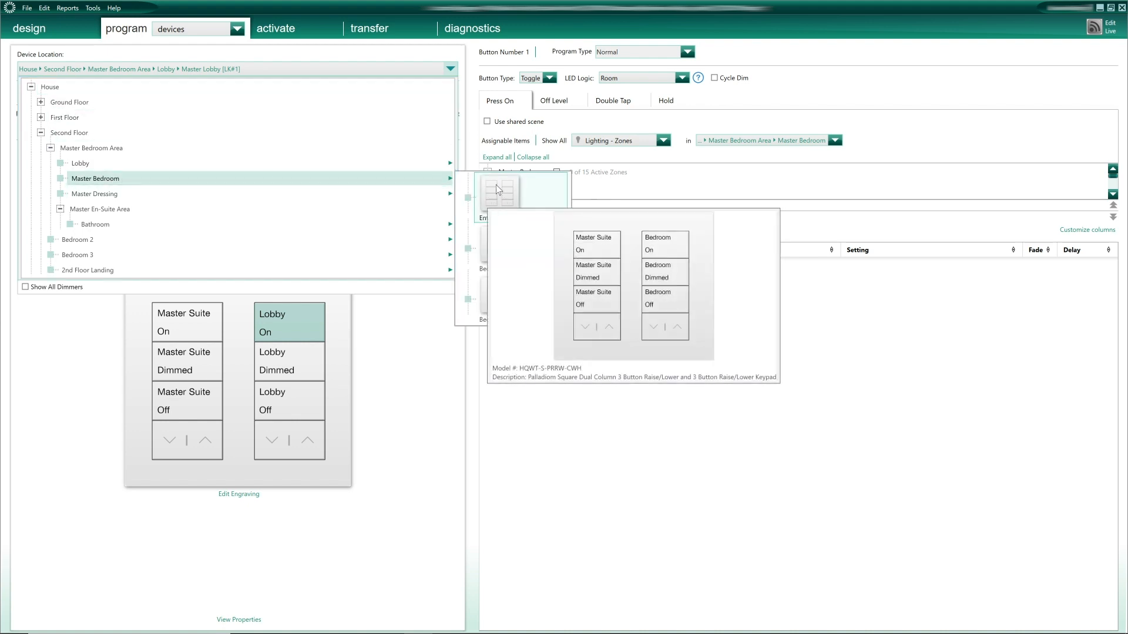
left_click(503, 191)
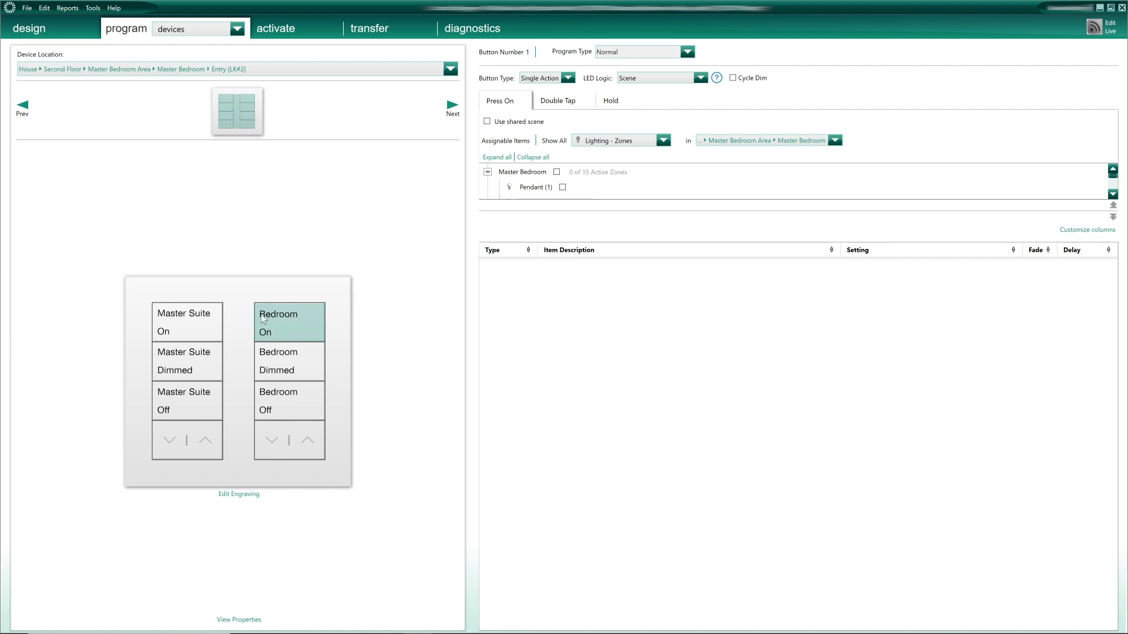
- Show lighting areas and make the selected button recall the Master Bedroom's Scene 002 - ON
left_click(630, 141)
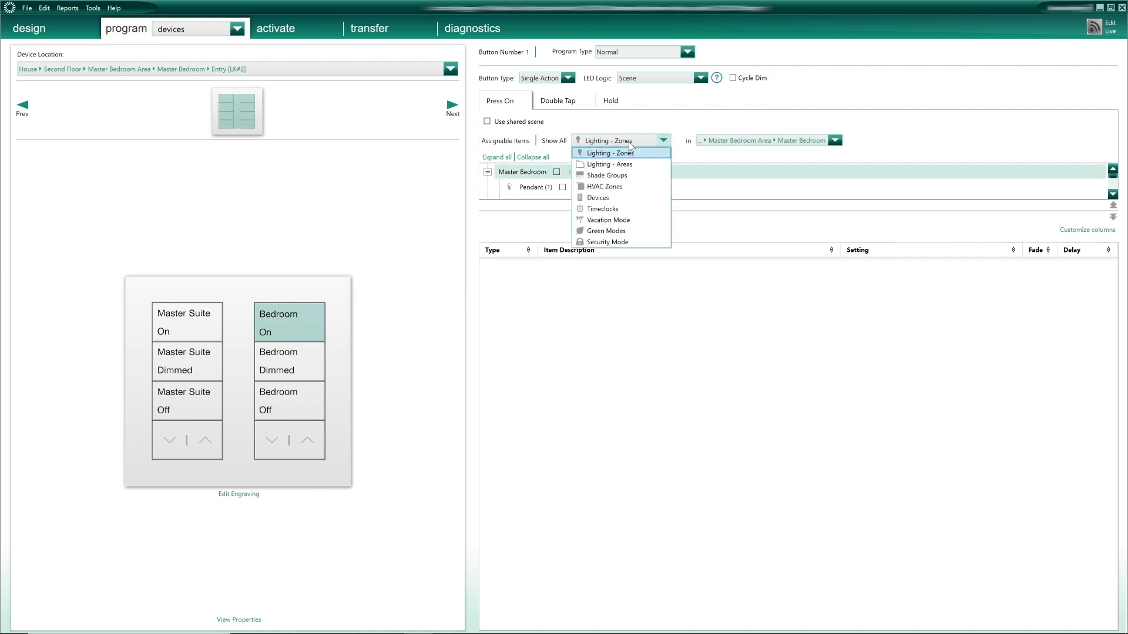
left_click(621, 165)
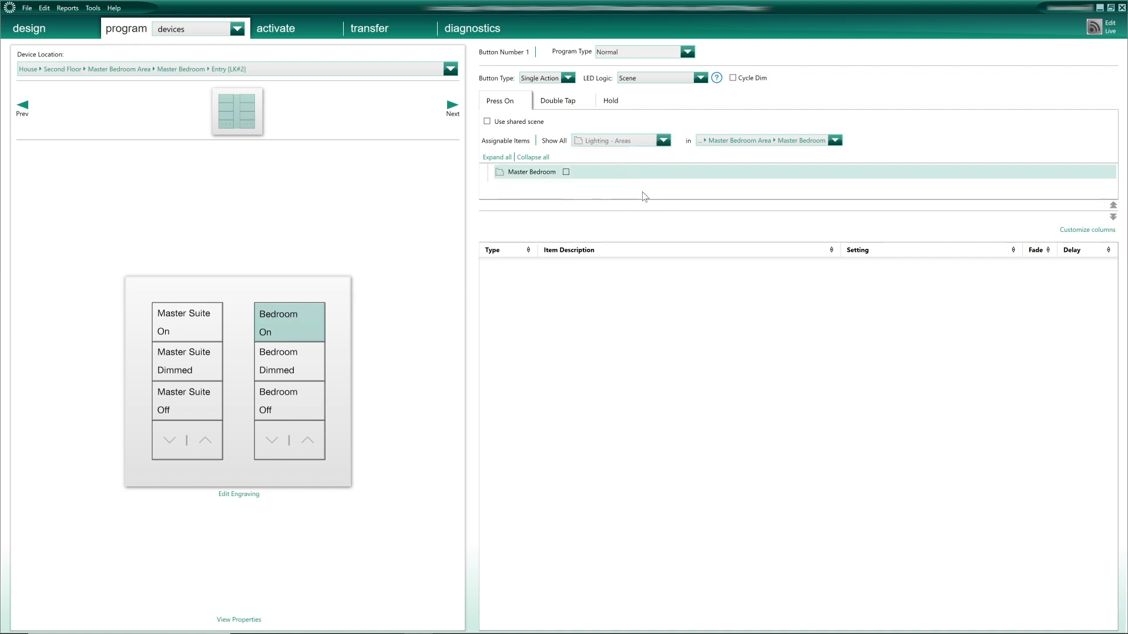
left_click_drag(659, 211, 659, 238)
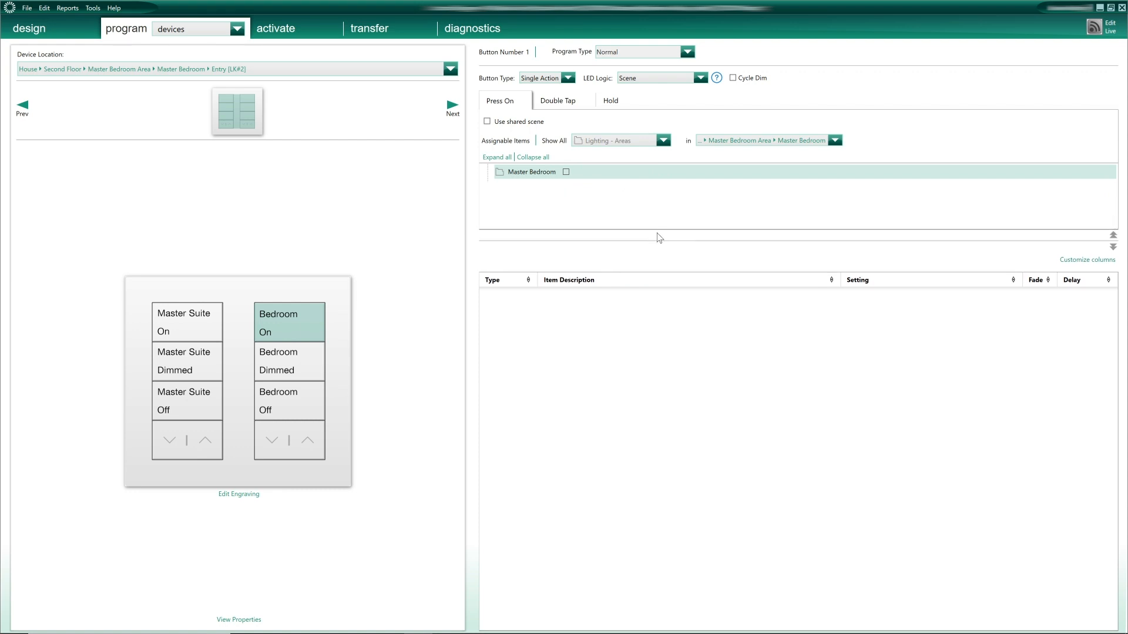
left_click(638, 176)
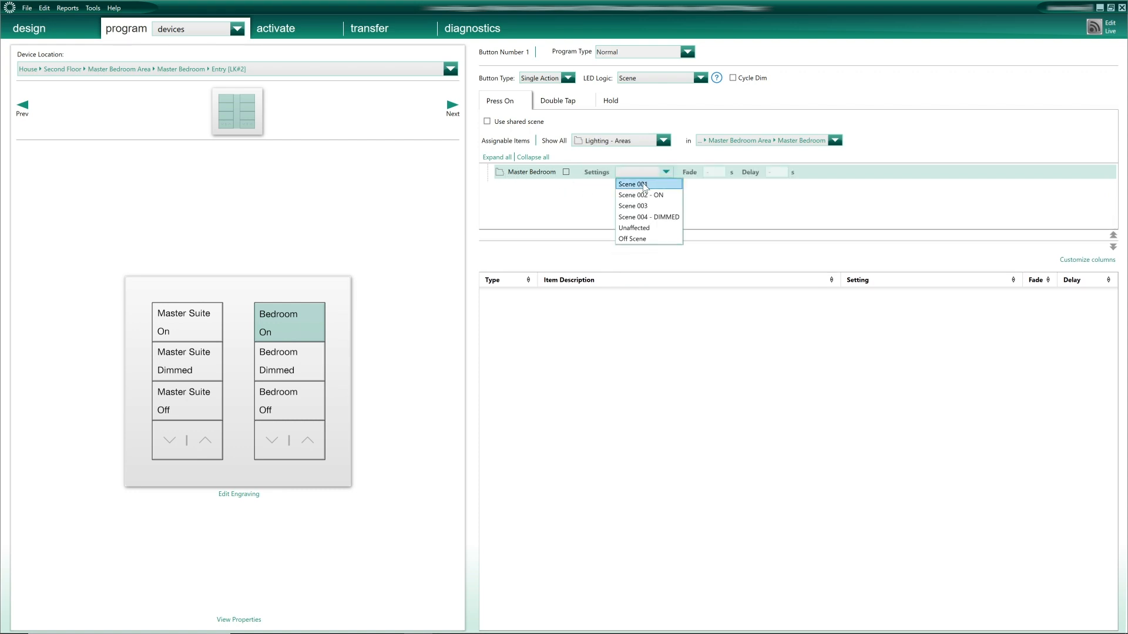
left_click(645, 195)
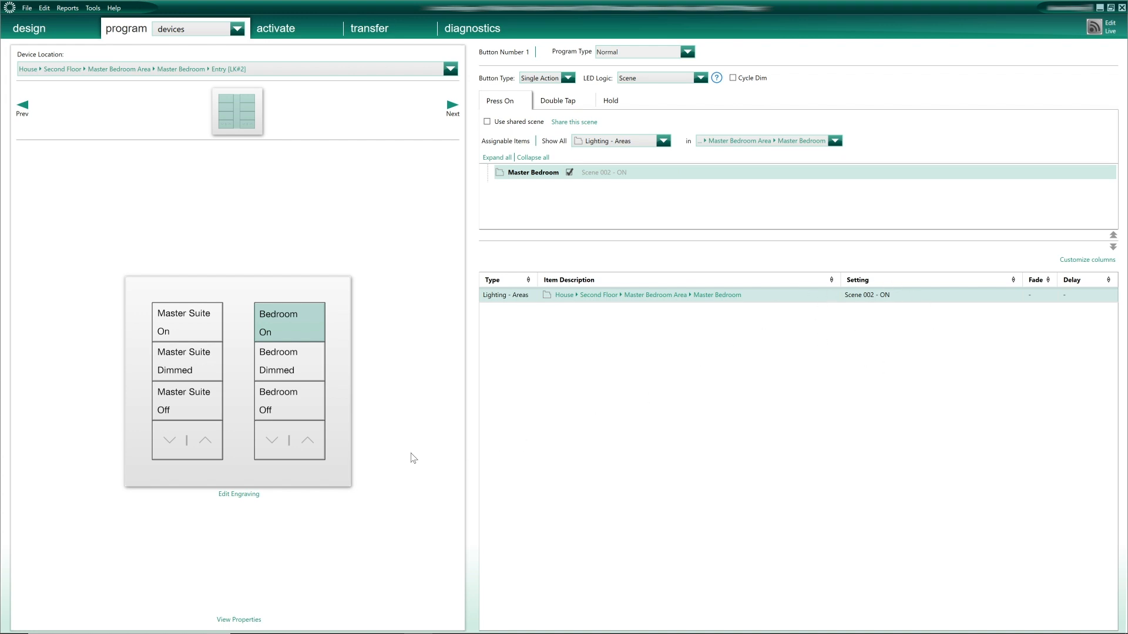
- Make Bedroom Dimmed recall Scene 004 - DIMMED and Bedroom Off recall Off Scene
left_click(306, 358)
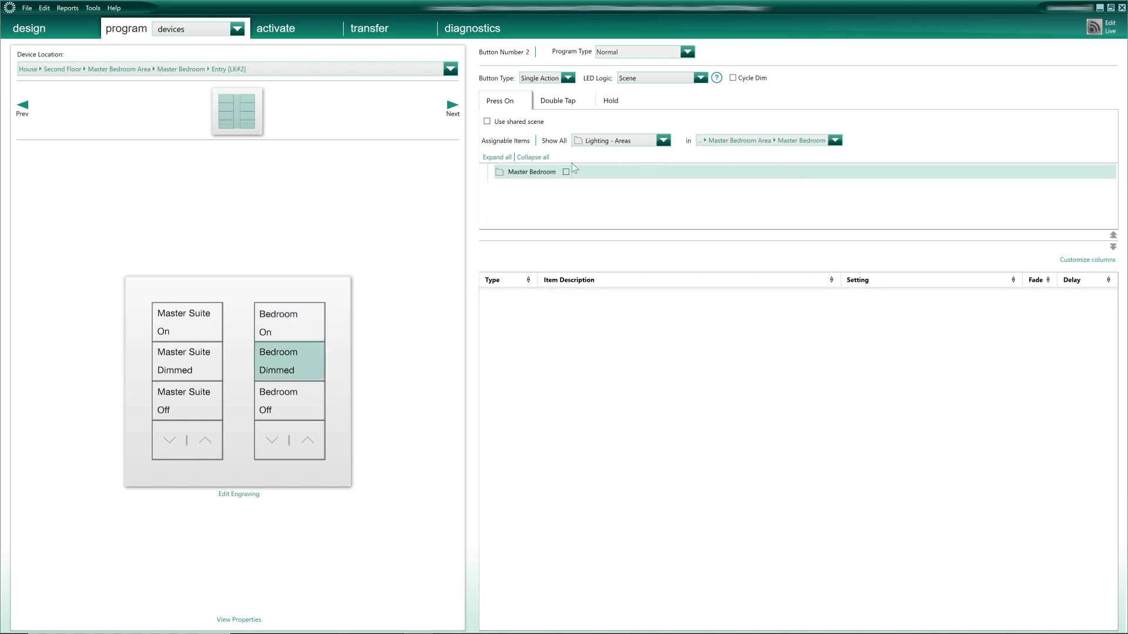
left_click(639, 171)
left_click(646, 217)
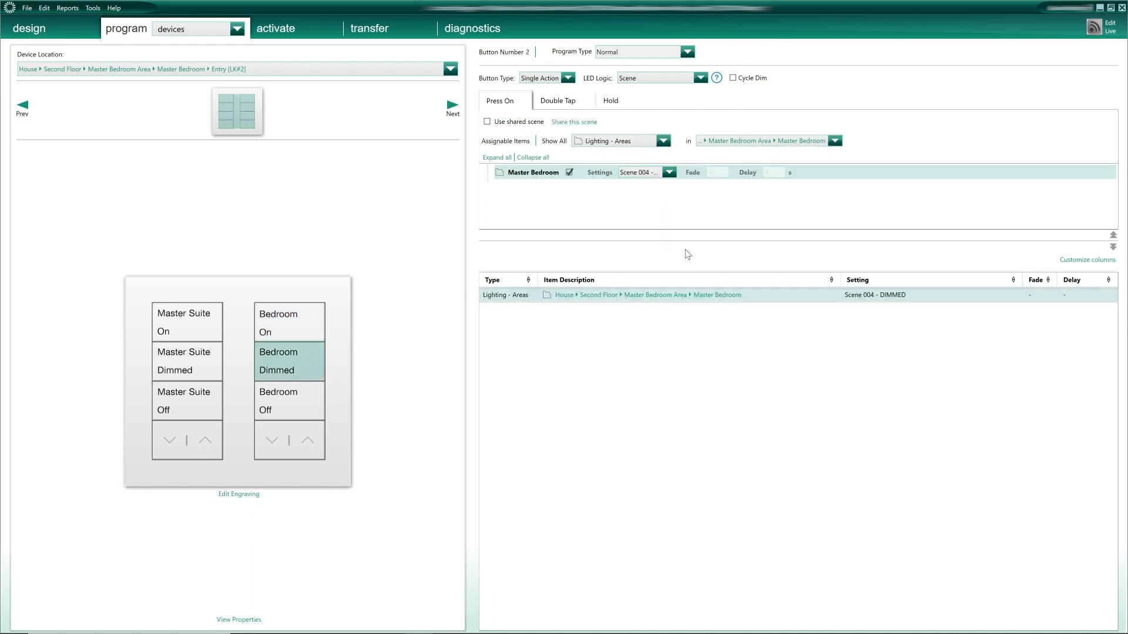
left_click(273, 384)
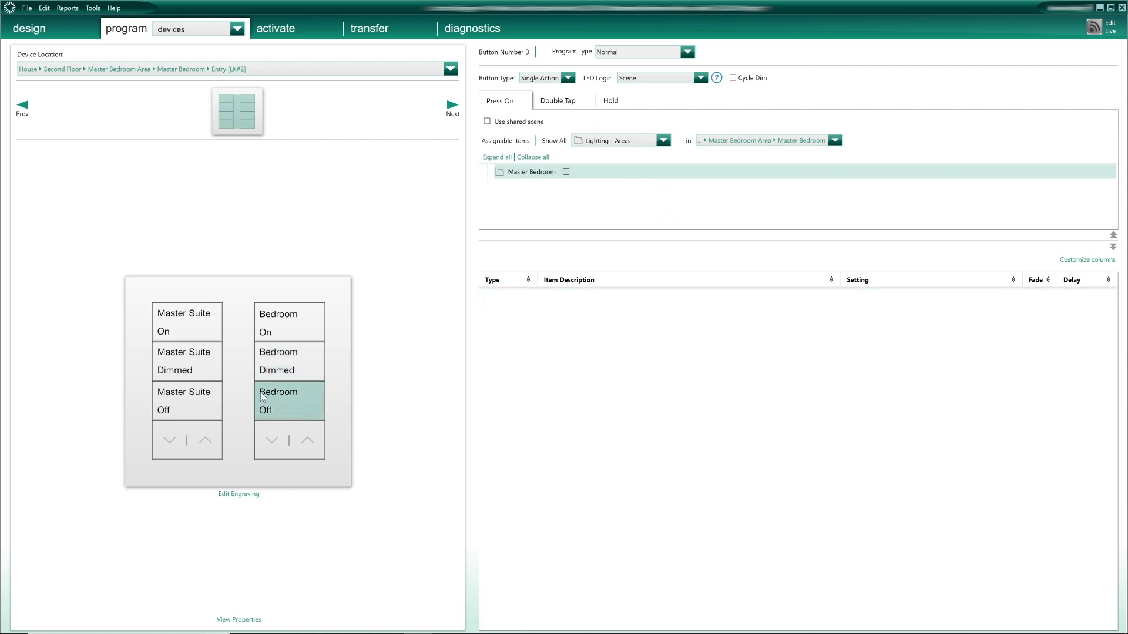
left_click(637, 171)
left_click(652, 241)
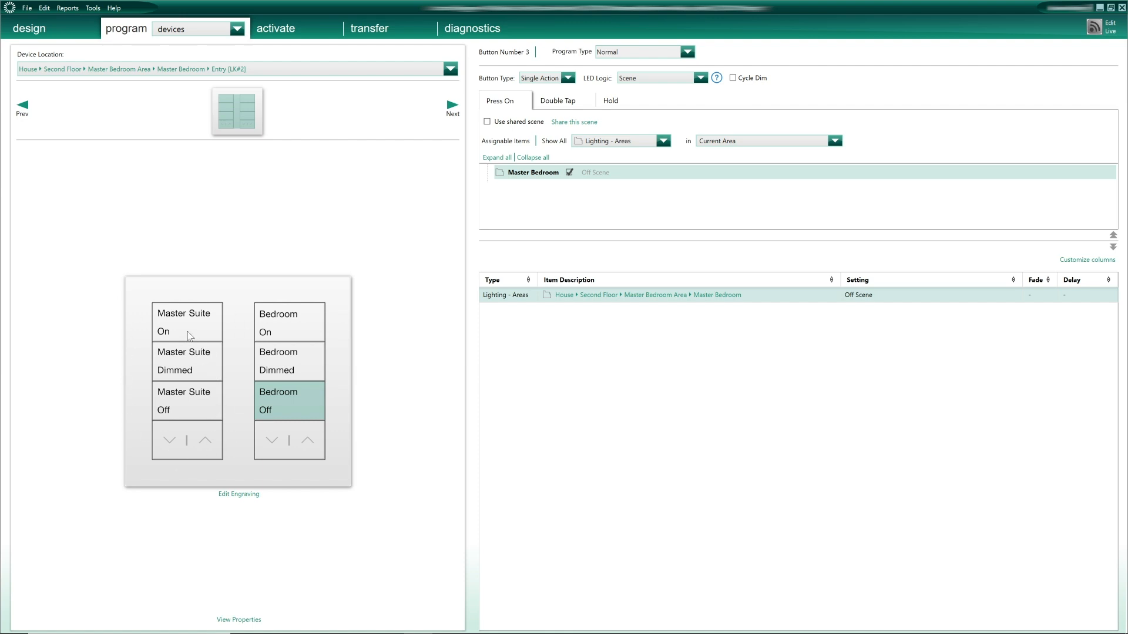
left_click(166, 338)
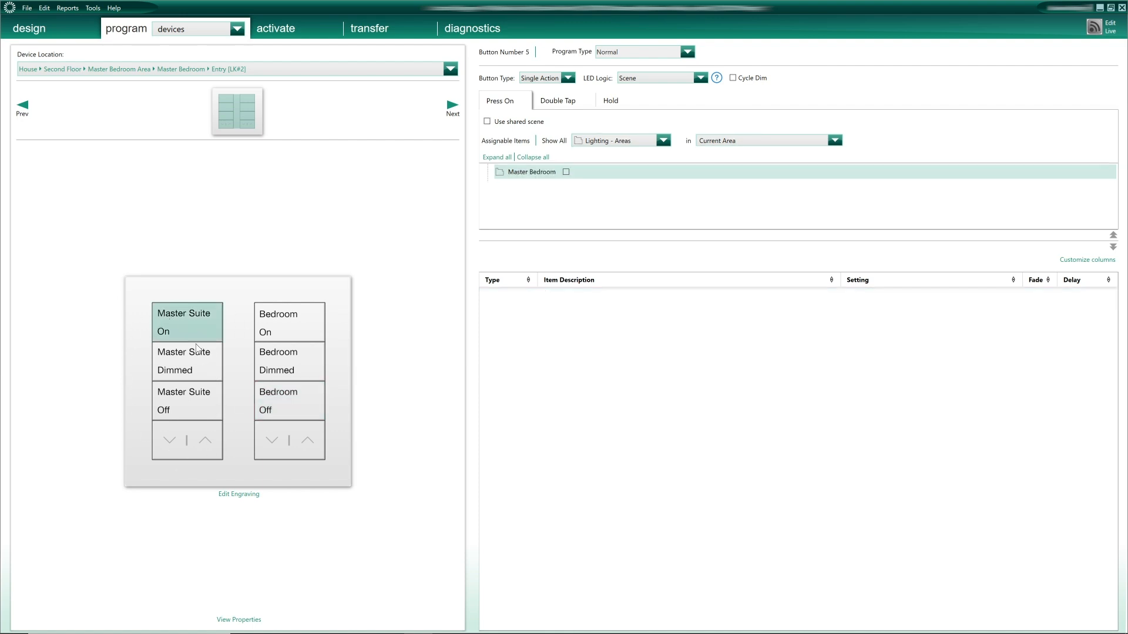
- Assign the shared scene 'MASTER SUITE - ON' to the Master Suite On button
left_click(486, 122)
left_click(630, 304)
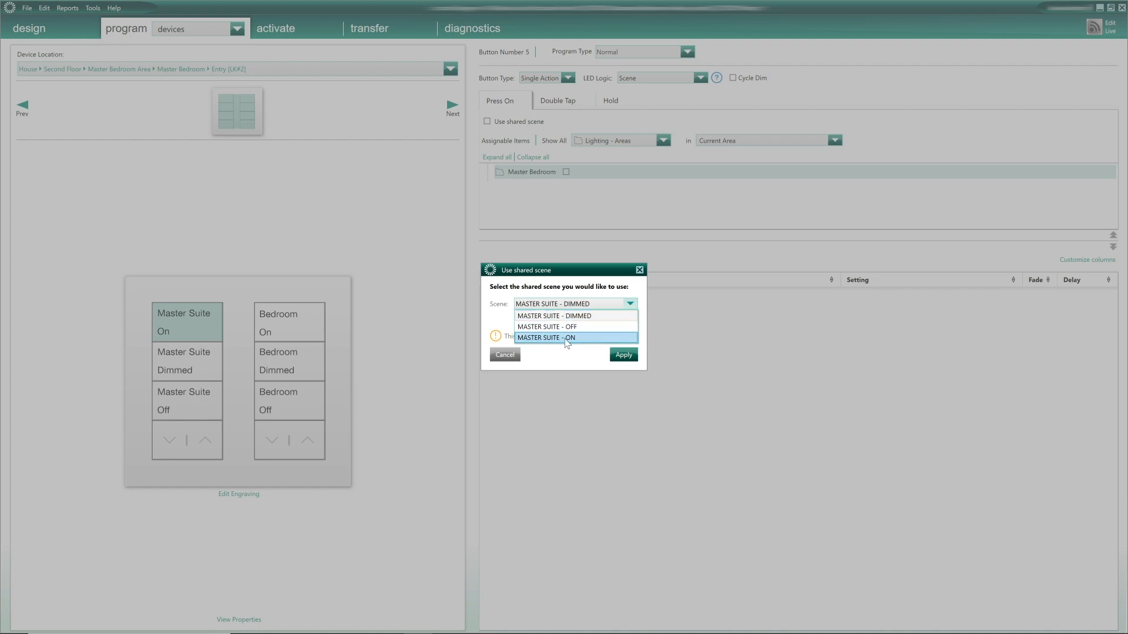
left_click(587, 338)
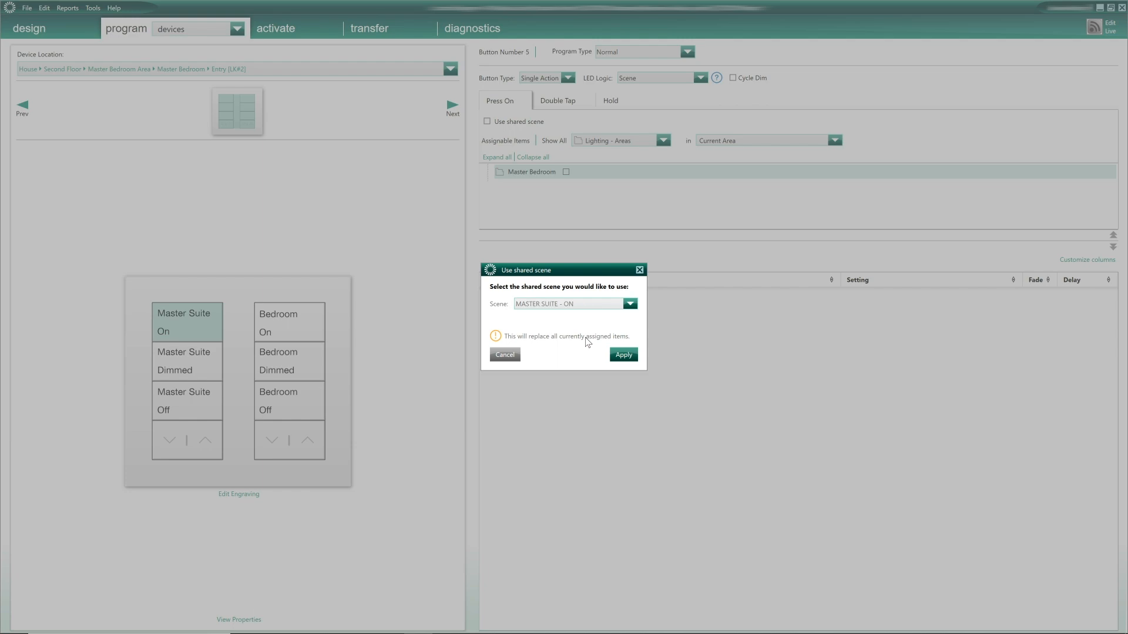
left_click(634, 358)
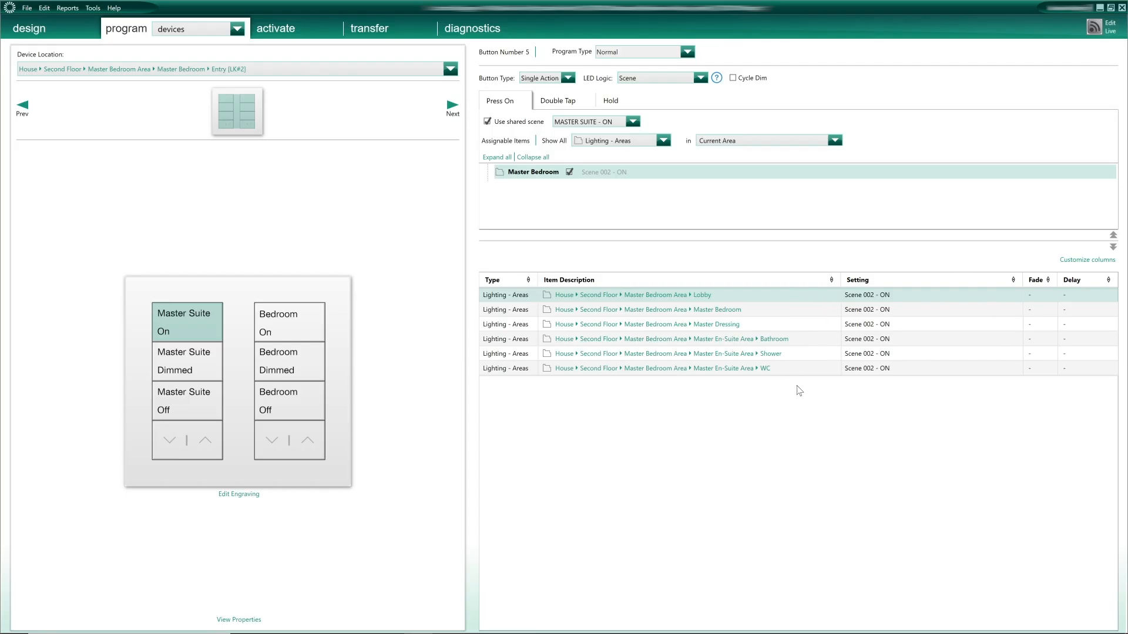
left_click(759, 296)
left_click(414, 459)
- Assign the shared scene 'MASTER SUITE - DIMMED' to the Master Suite Dimmed button
left_click(189, 364)
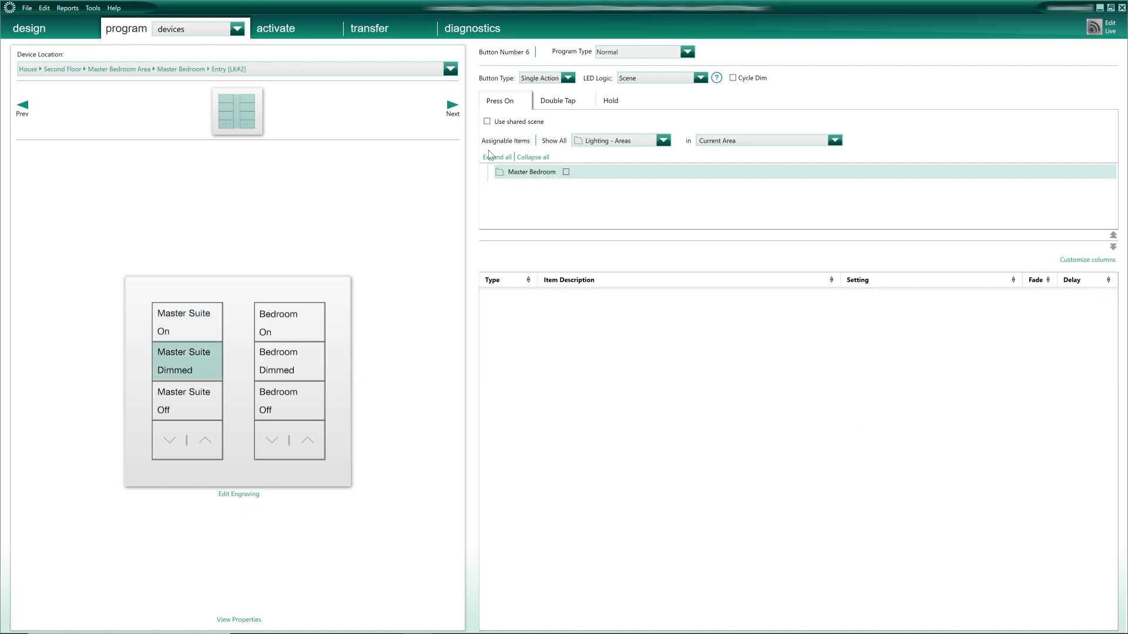
left_click(486, 122)
left_click(606, 304)
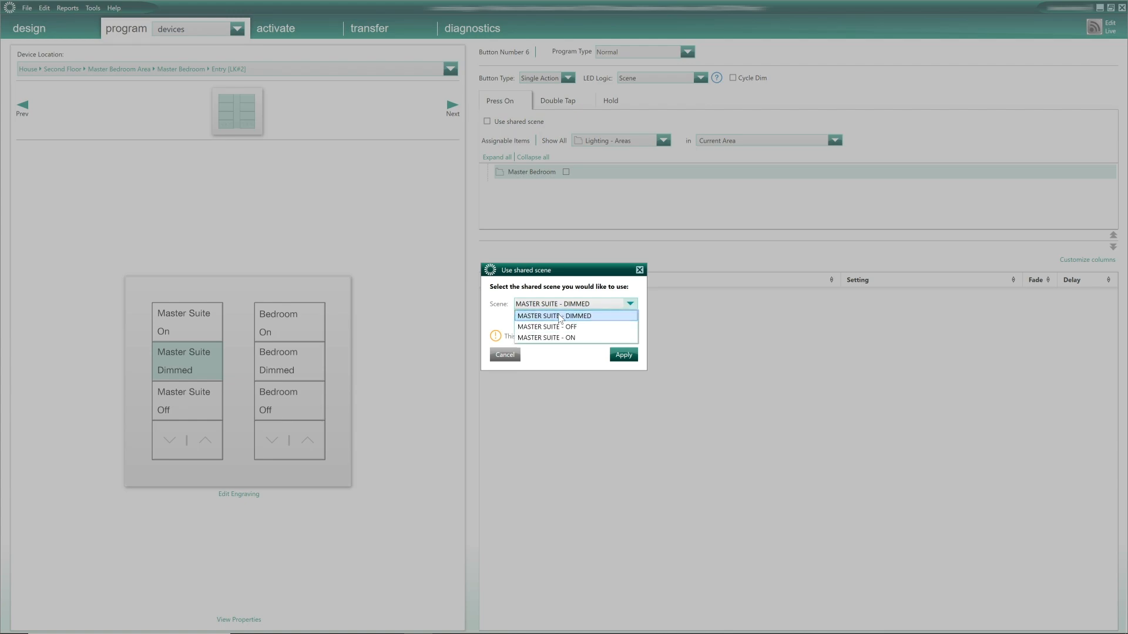
left_click(607, 320)
left_click(623, 355)
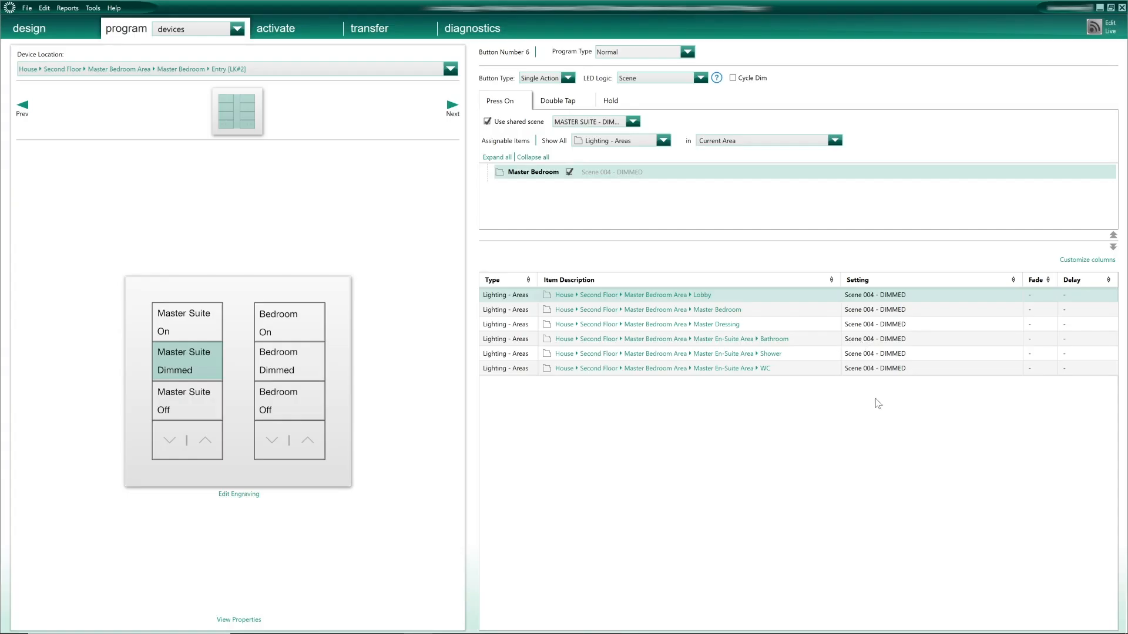
- Assign the shared scene 'MASTER SUITE - OFF' to the Master Suite Off button
left_click(196, 404)
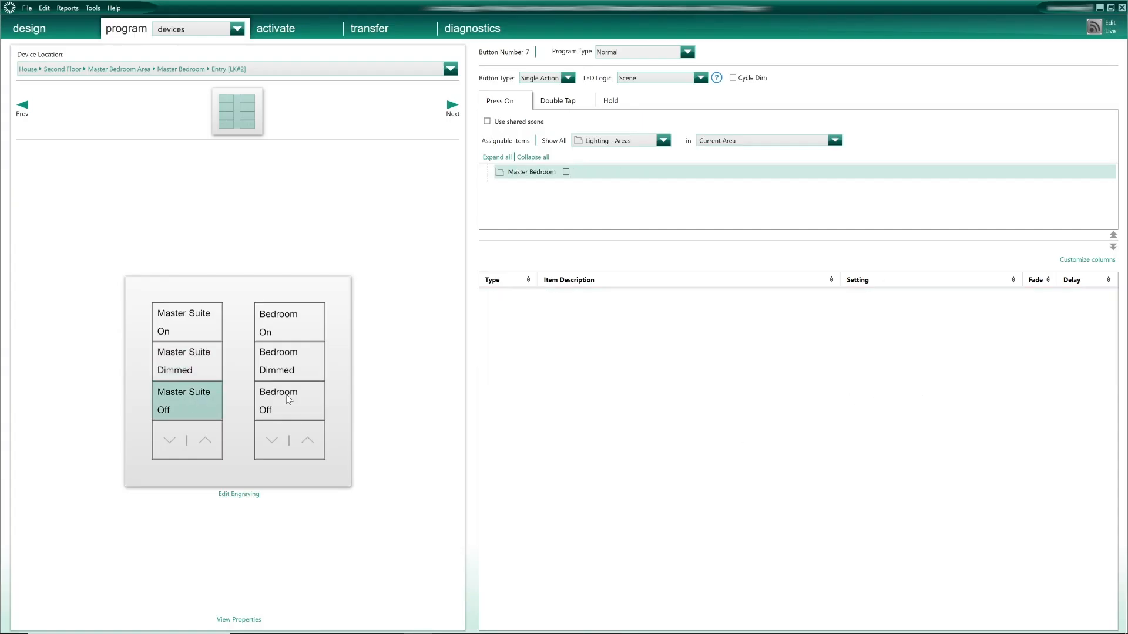
left_click(487, 122)
left_click(587, 304)
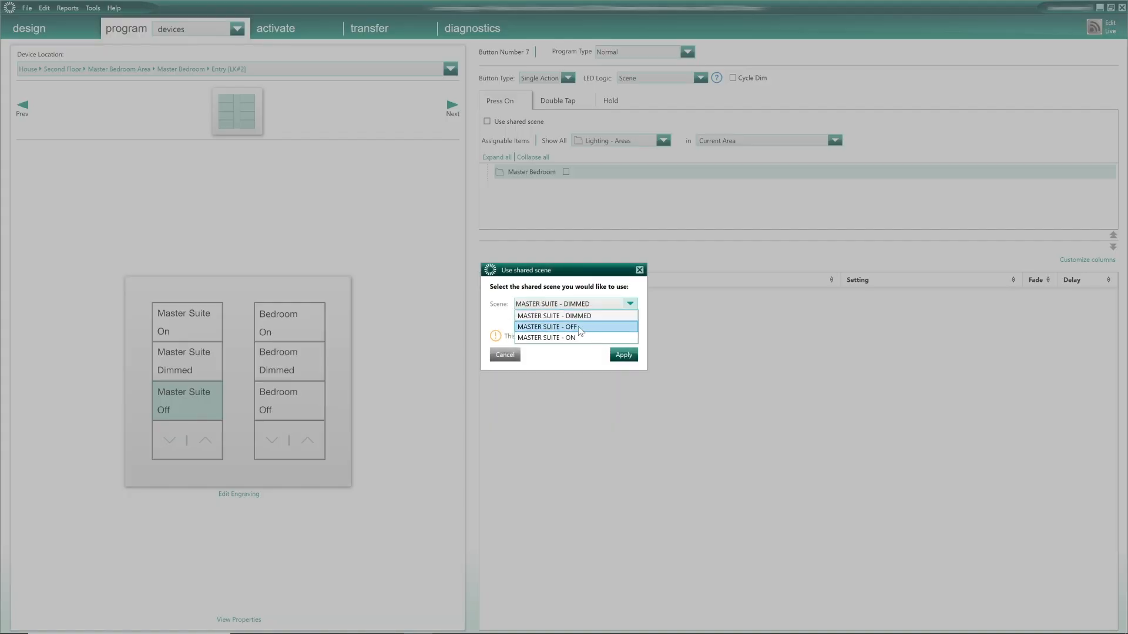
left_click(590, 332)
left_click(624, 355)
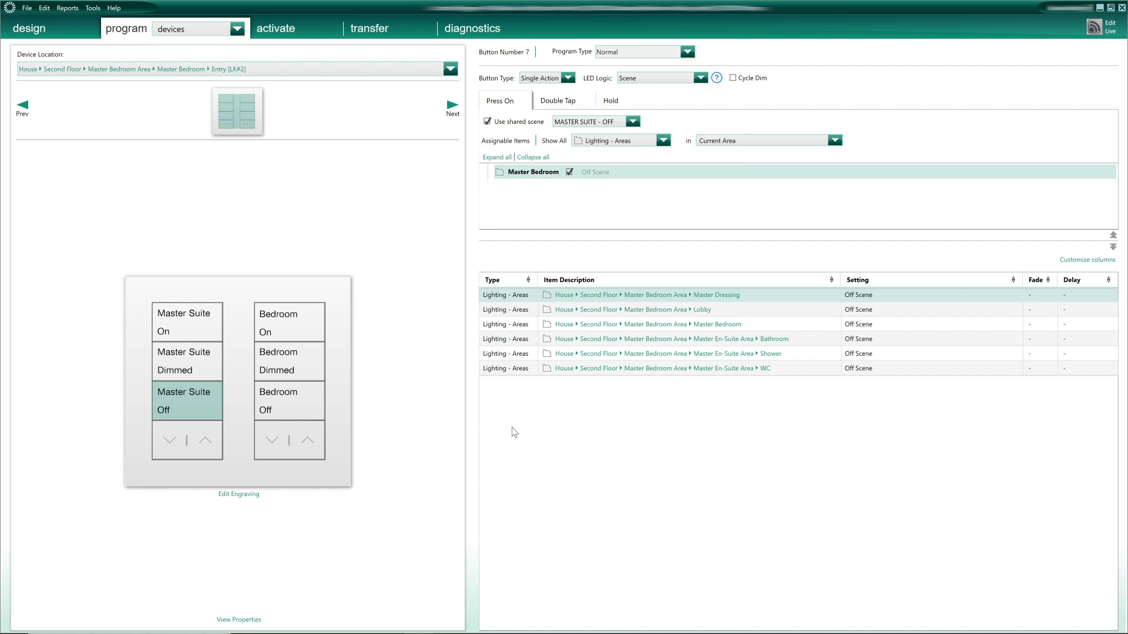
left_click(309, 369)
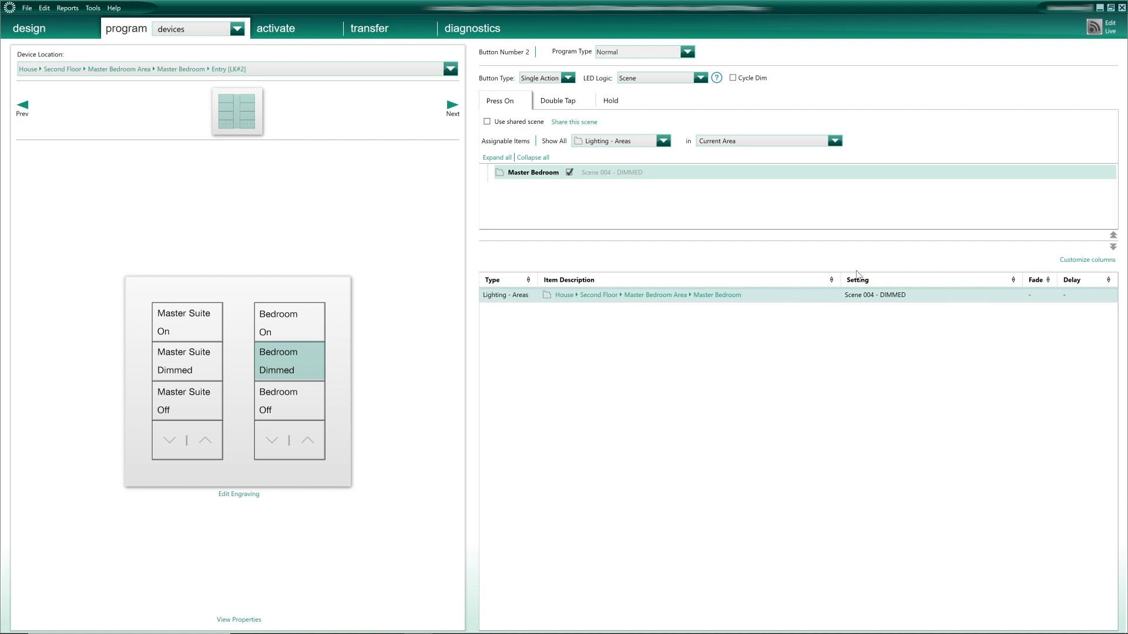
- Open the Master Bedroom area's scenes in area-scene programming
left_click(236, 28)
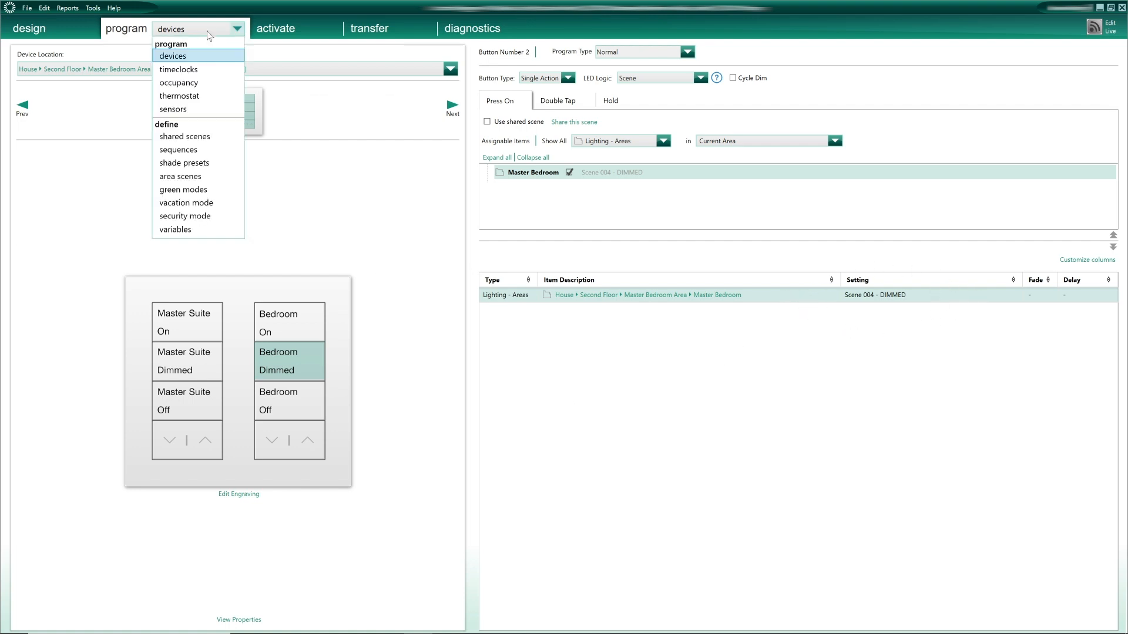
left_click(182, 181)
left_click(209, 71)
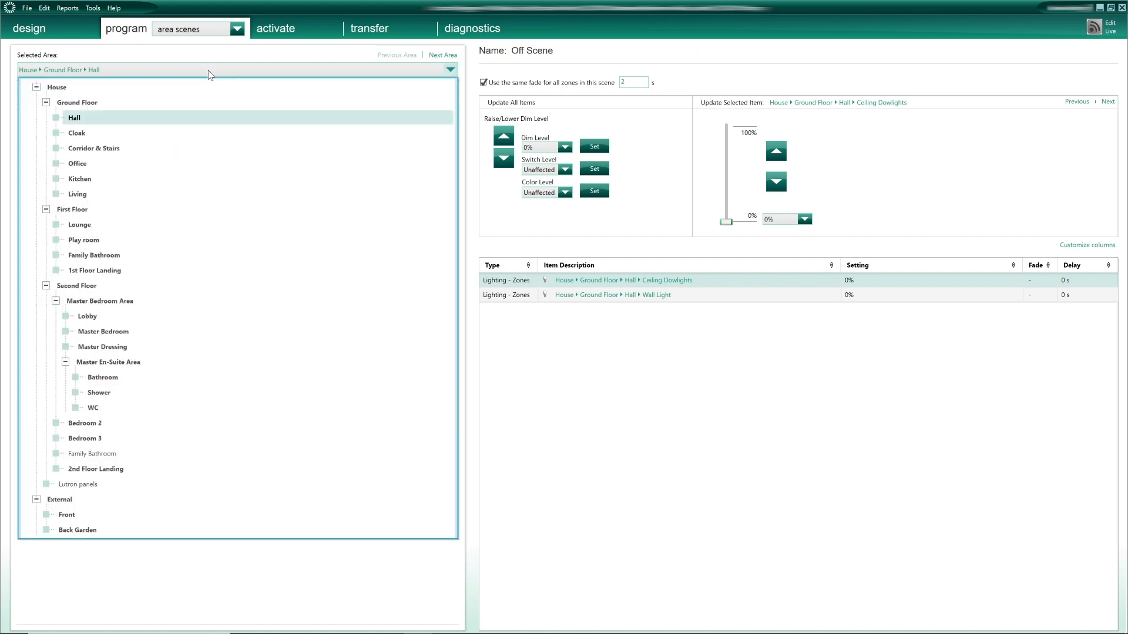
left_click(129, 331)
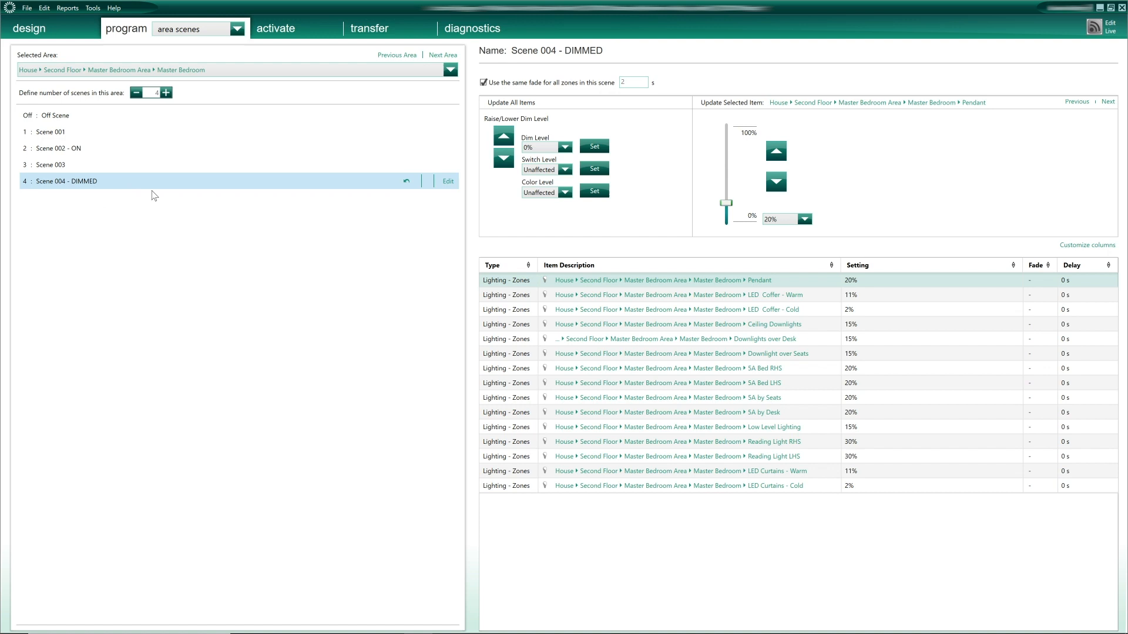
- Set Pendant 30%, LED Coffer - Warm 7% and LED Coffer - Cold 0% in Scene 004
left_click(858, 281)
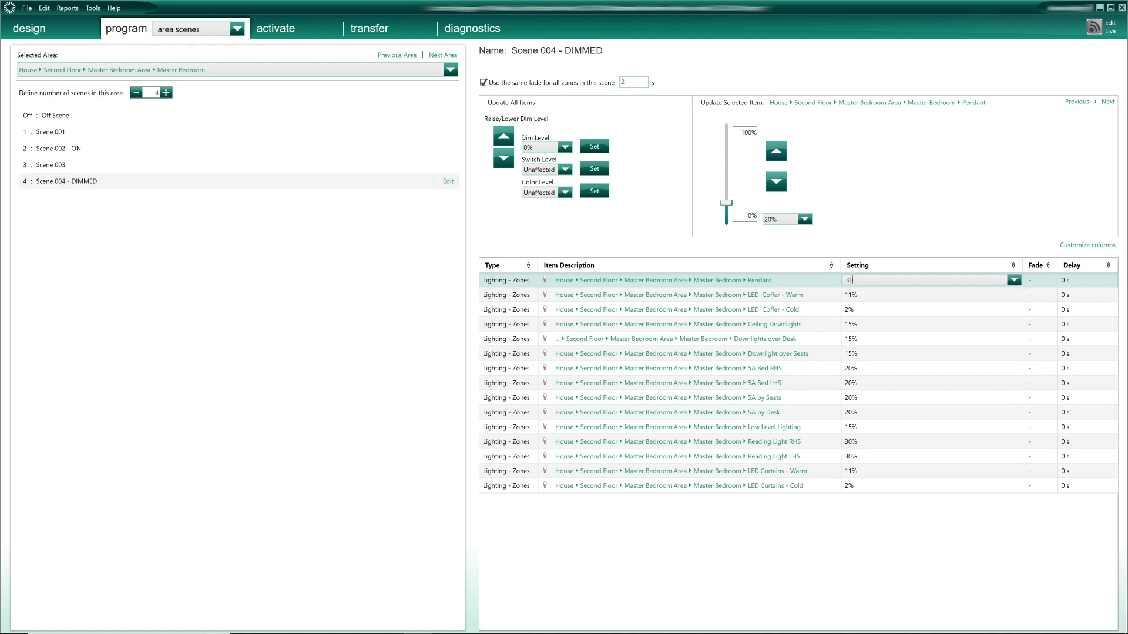
type("30")
key("Return")
type("7")
key("Return")
type("0")
key("Return")
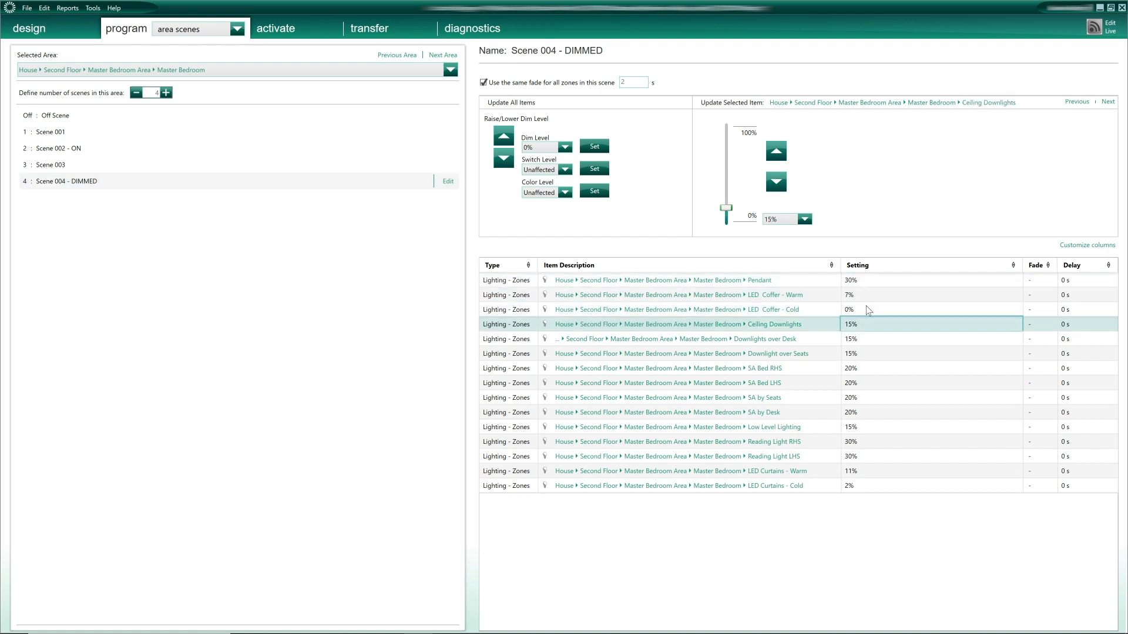
left_click(222, 29)
left_click(215, 61)
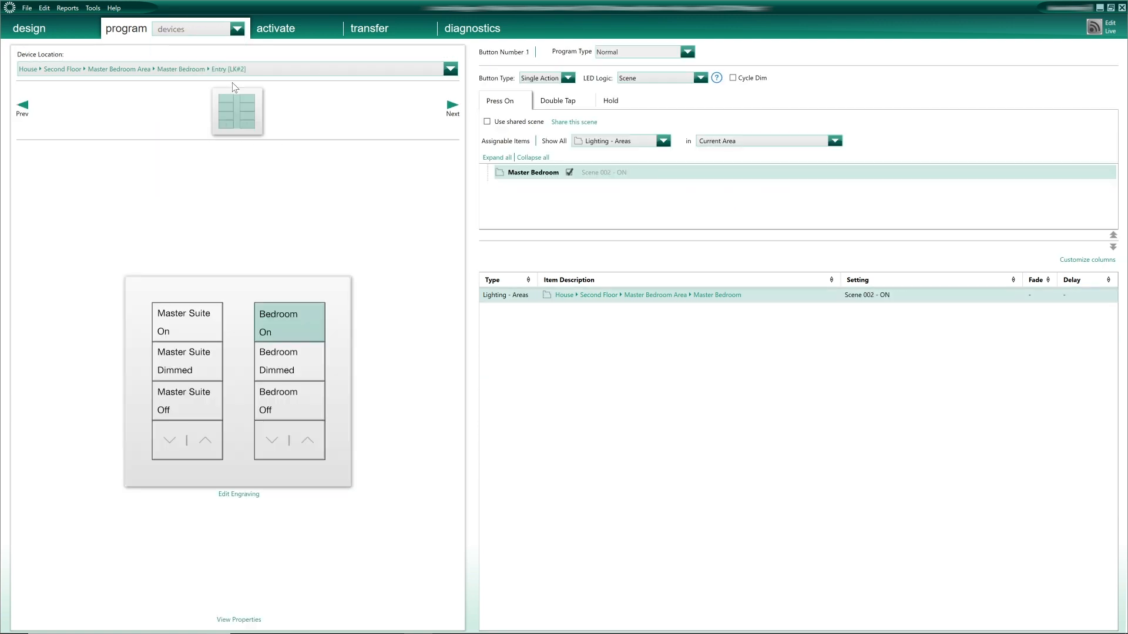
- Inspect the Bedroom Dimmed and Master Suite Dimmed buttons' scene assignments on the entry keypad
left_click(297, 358)
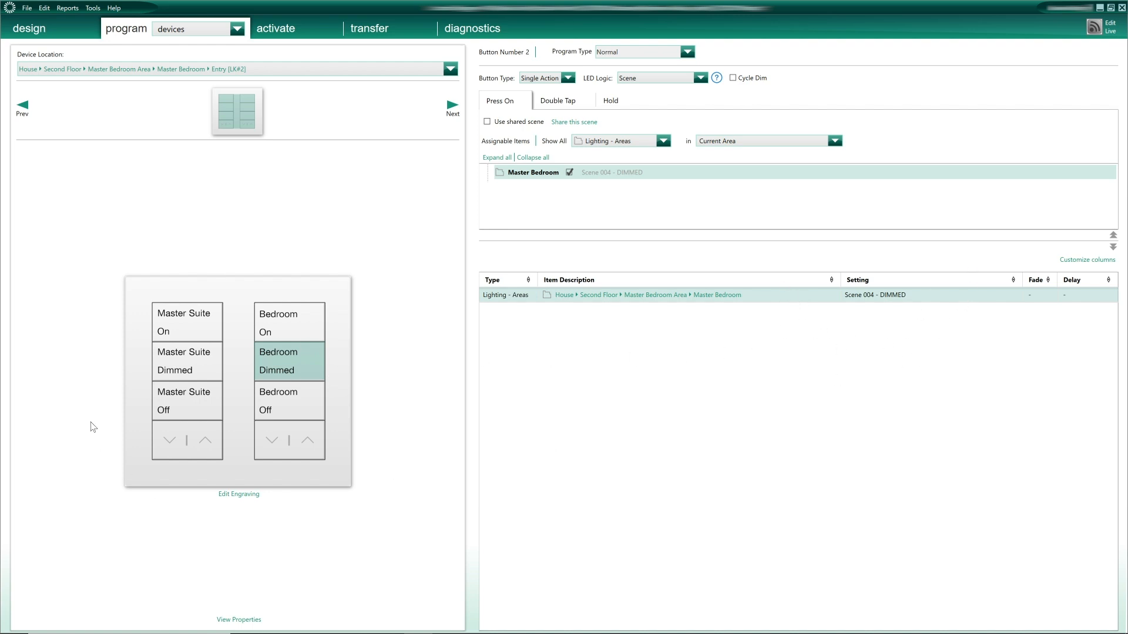
left_click(167, 362)
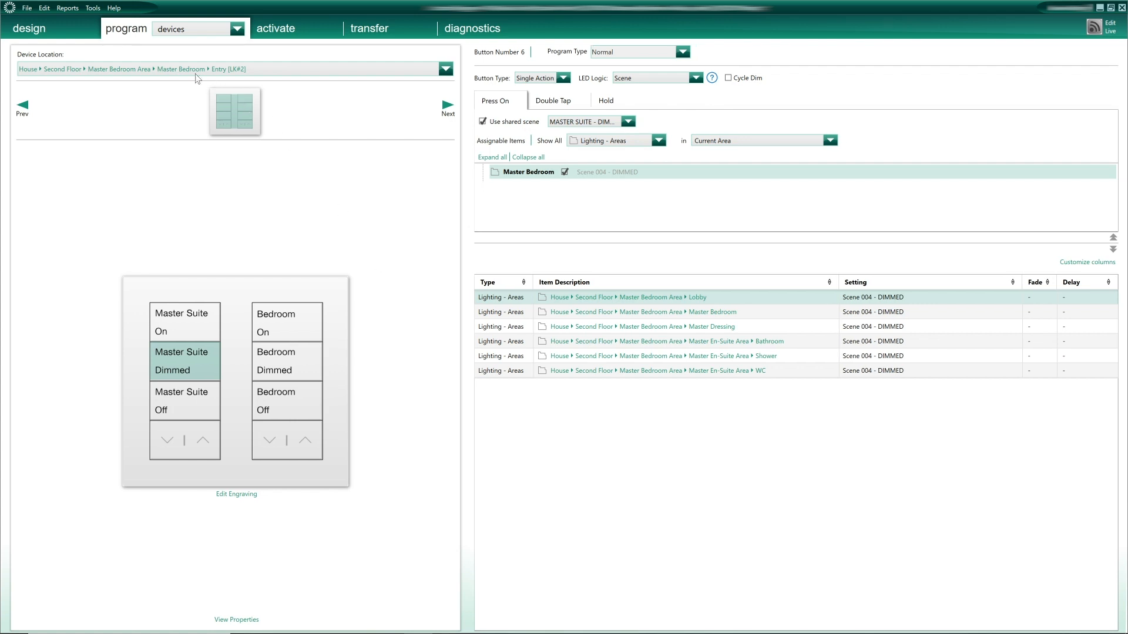
- Visit the Master Lobby, Master Dressing and Bathroom keypads, checking Bathroom's Master Suite Dimmed button
left_click(182, 69)
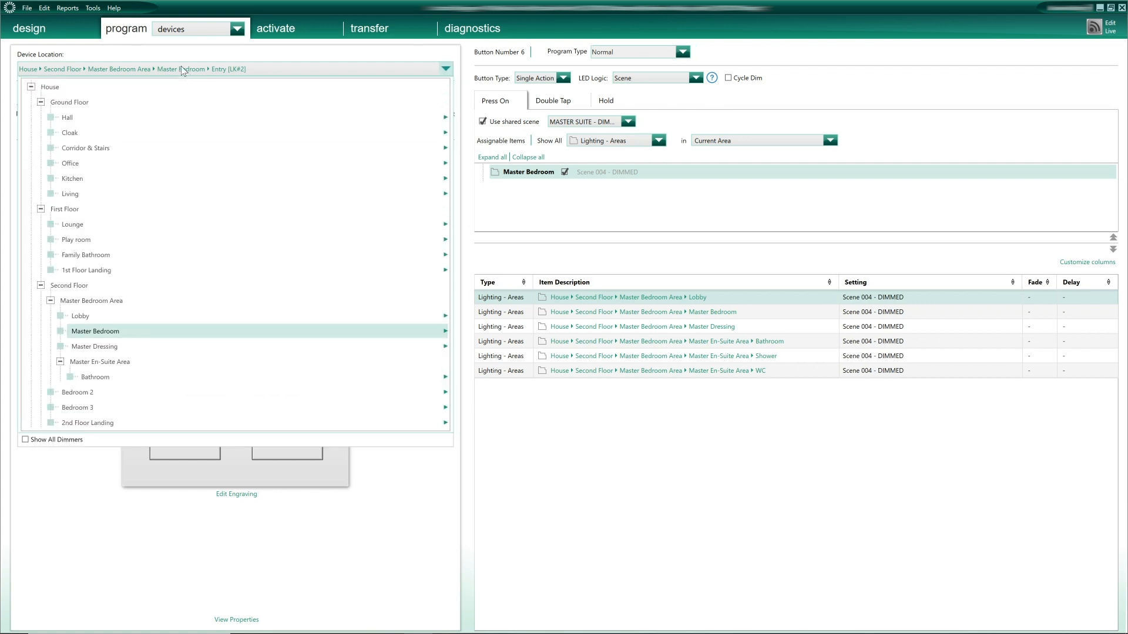
left_click(88, 317)
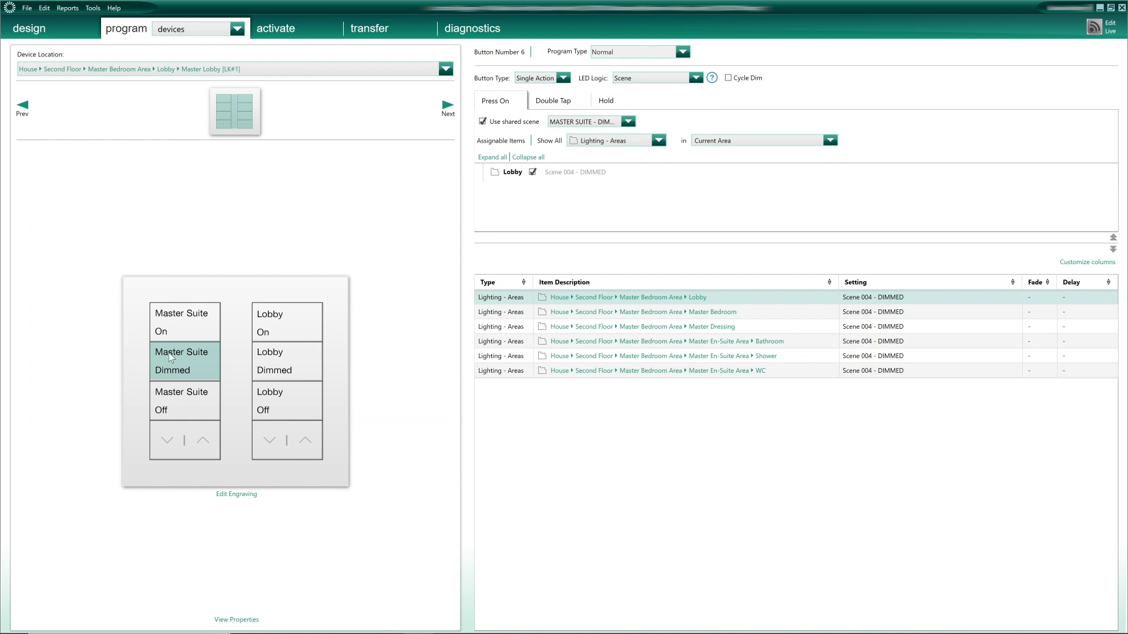
left_click(241, 68)
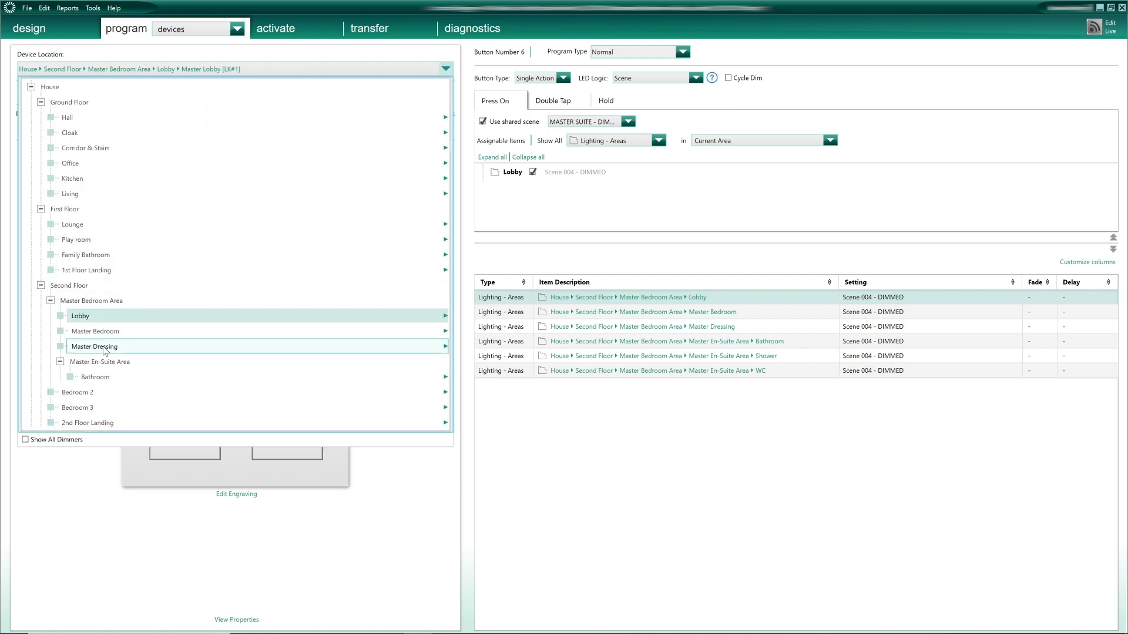
mouse_move(94, 351)
left_click(490, 364)
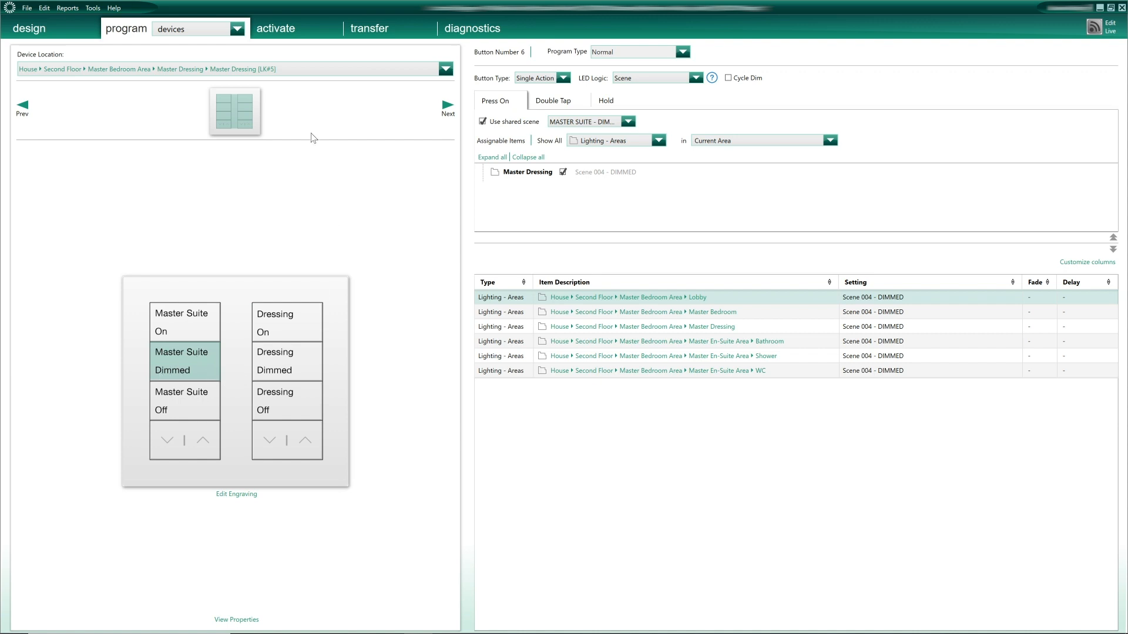
left_click(185, 70)
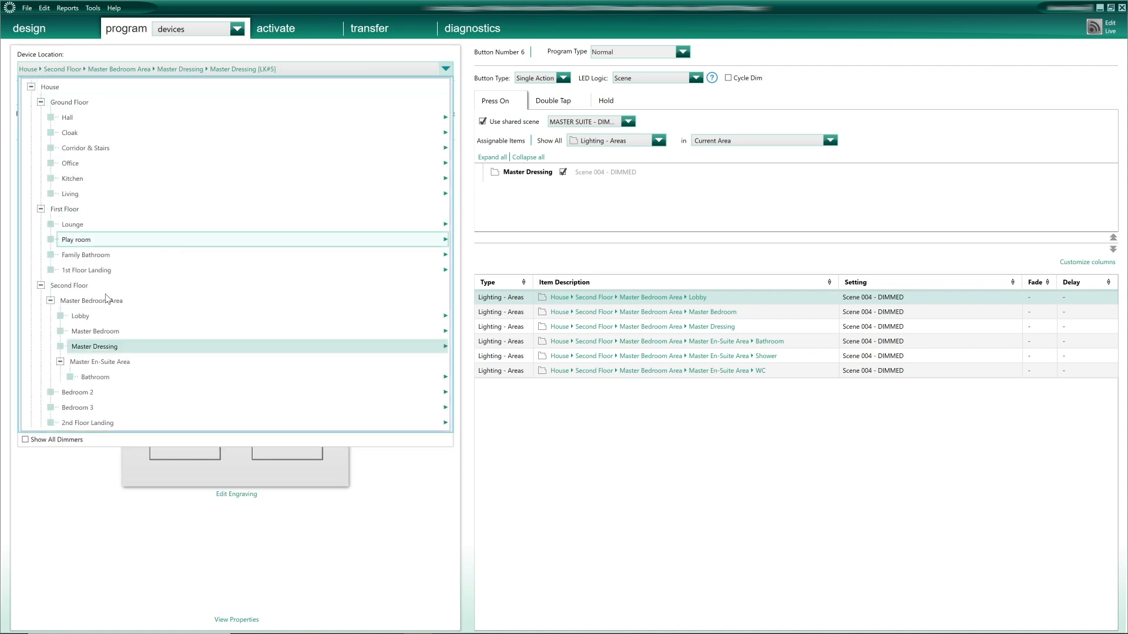
left_click(97, 377)
left_click(147, 352)
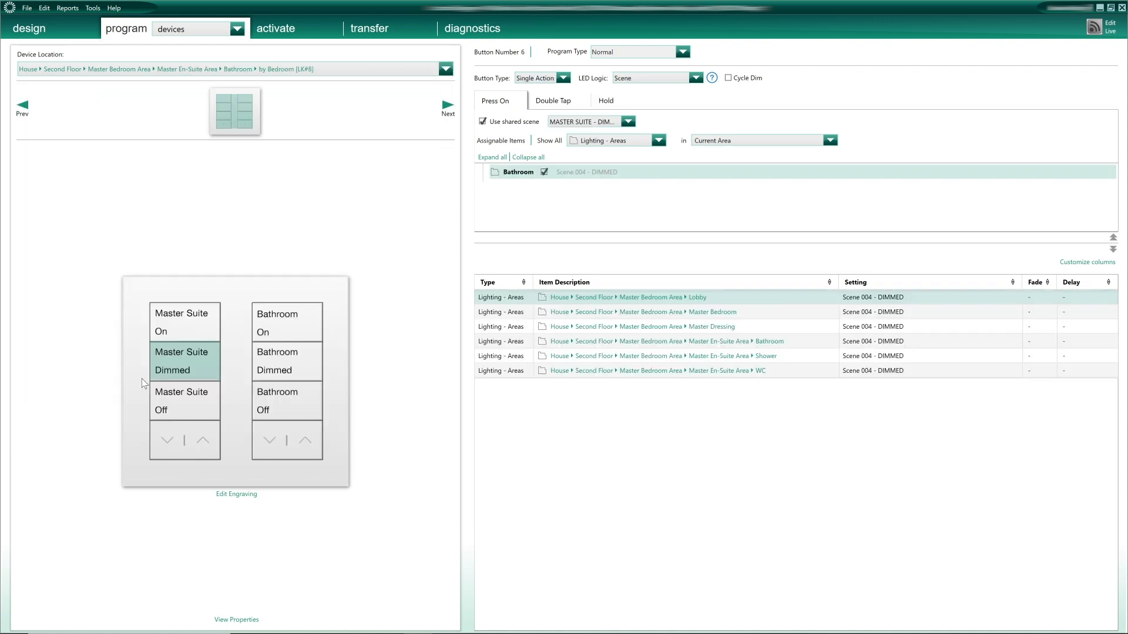